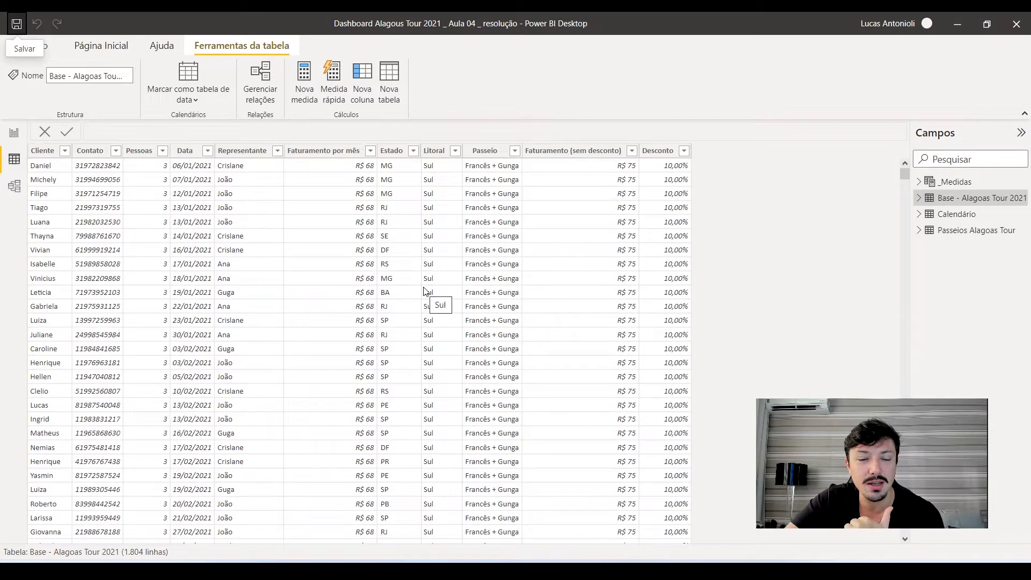
Check the distinct values in the Litoral column's filter list, leaving the table unfiltered.
click(442, 157)
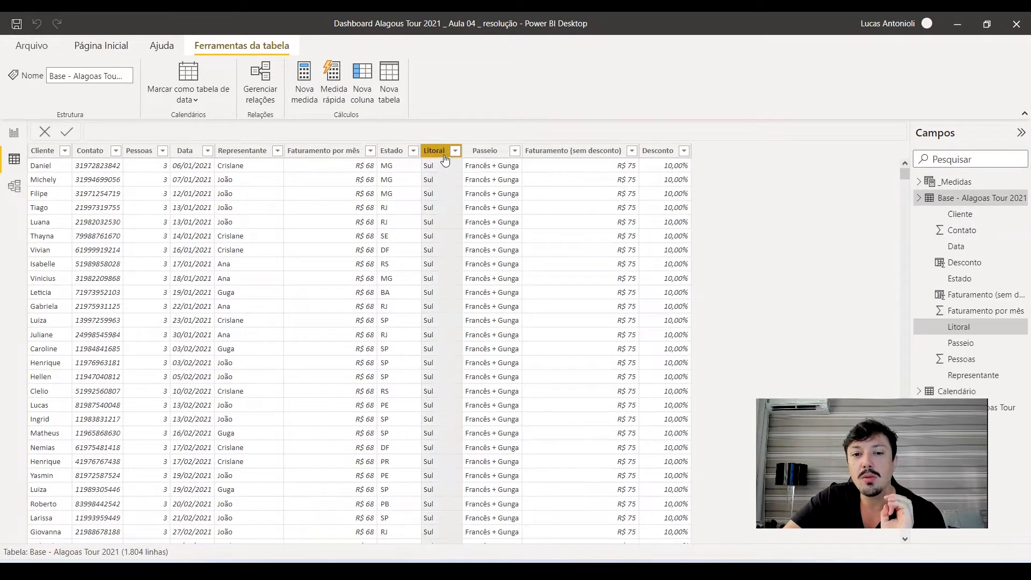
click(456, 152)
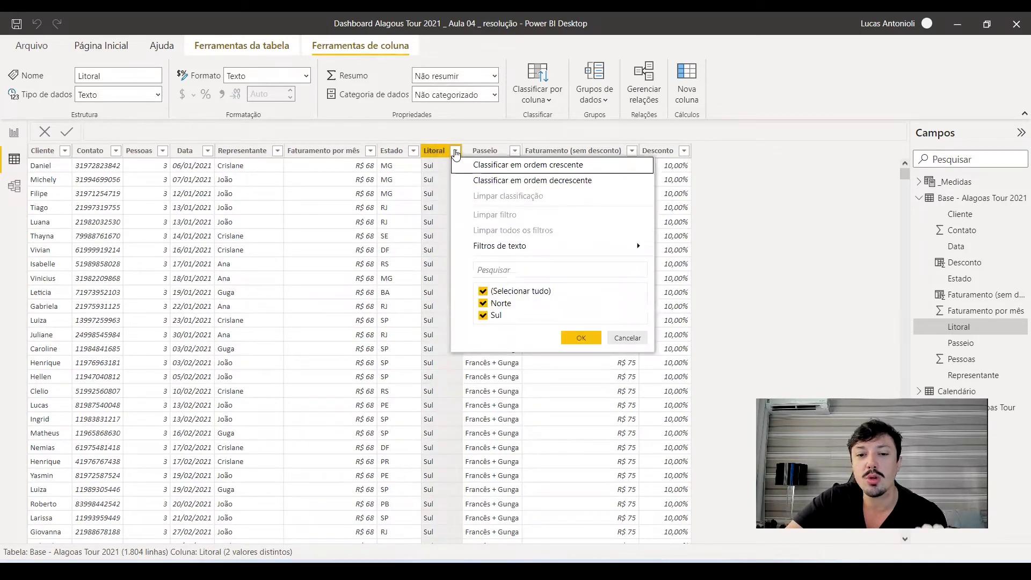
click(626, 338)
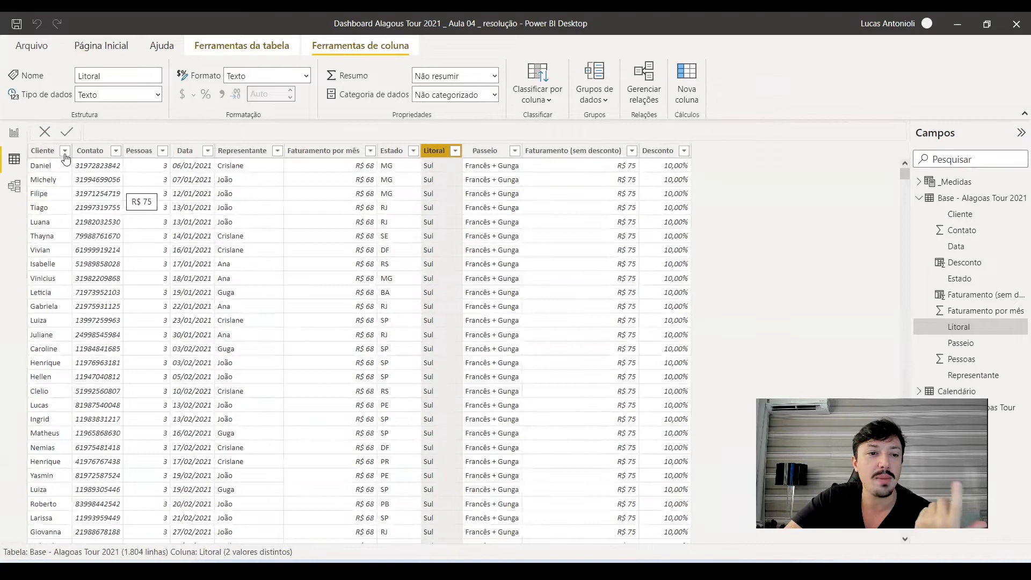
Add a new blank page to the report after the DF 01 page.
click(14, 133)
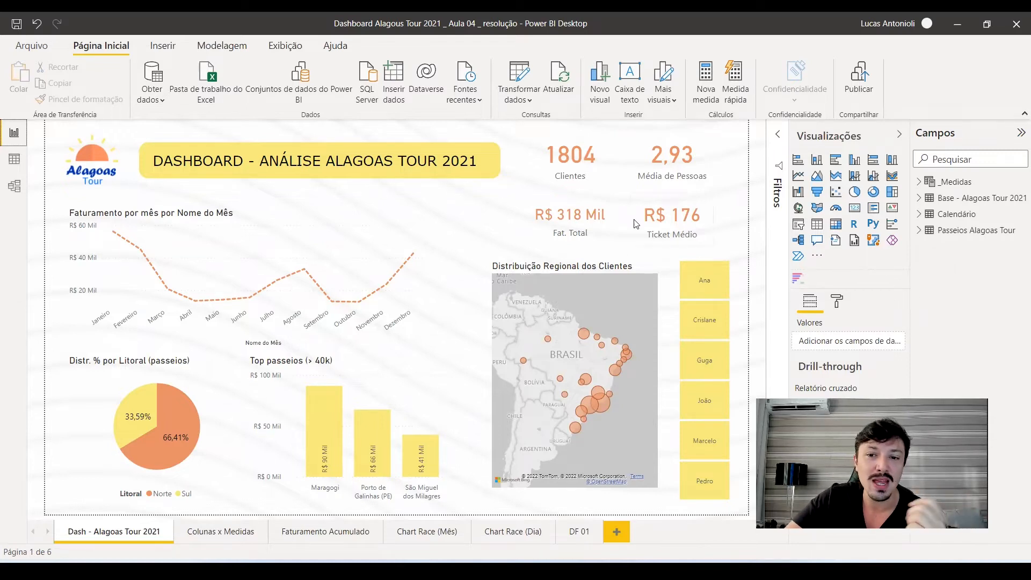
click(239, 383)
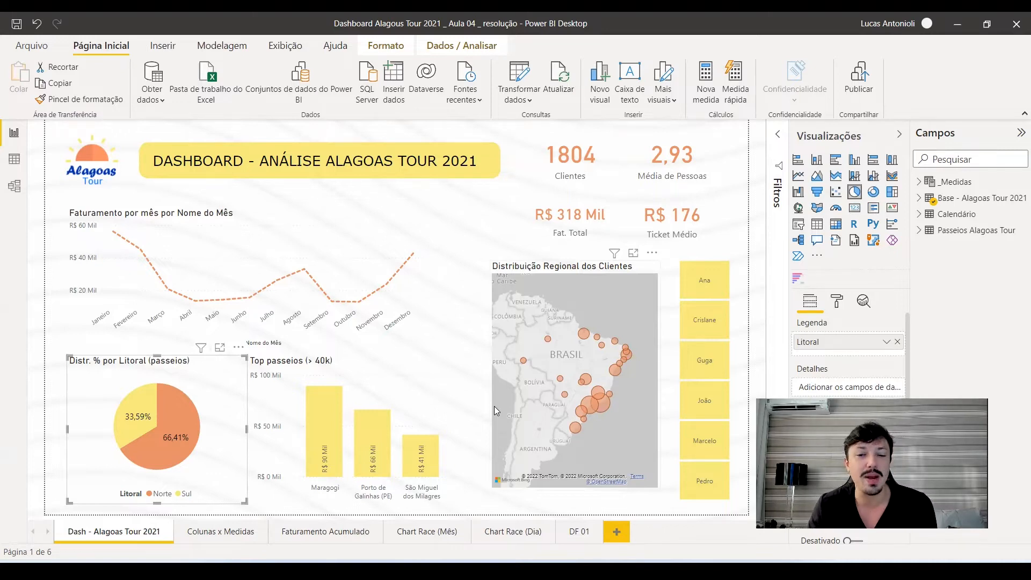
click(618, 529)
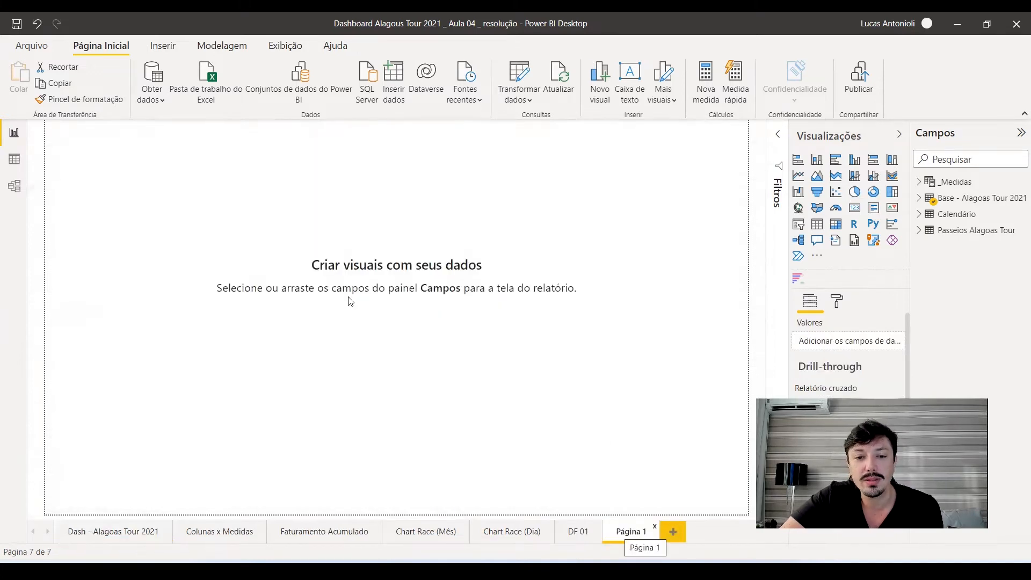
Copy the "Distr. % por Litoral (passeios)" pie chart from the Dash - Alagoas Tour 2021 page to Página 1.
click(136, 533)
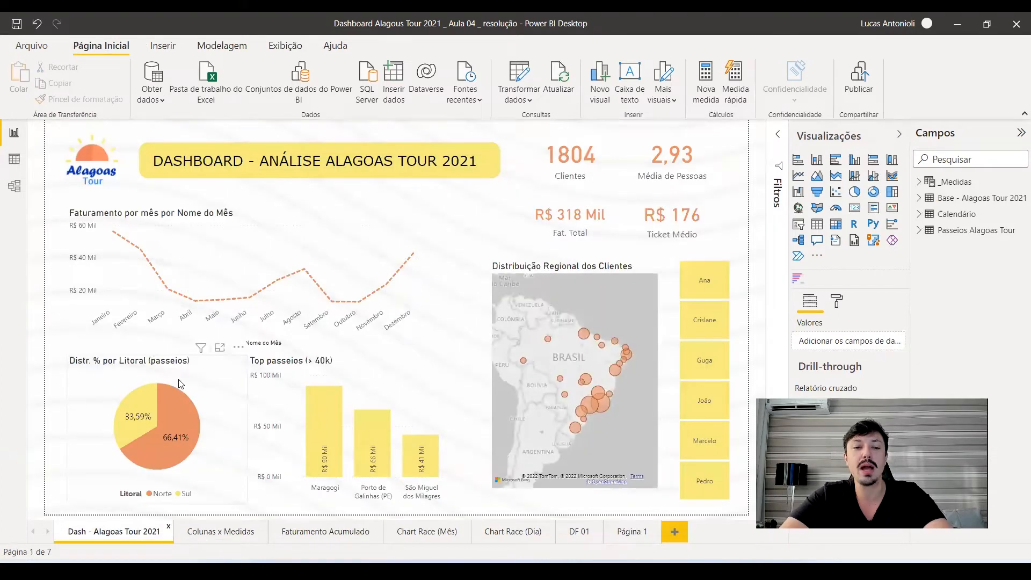
click(203, 364)
key(ctrl+c)
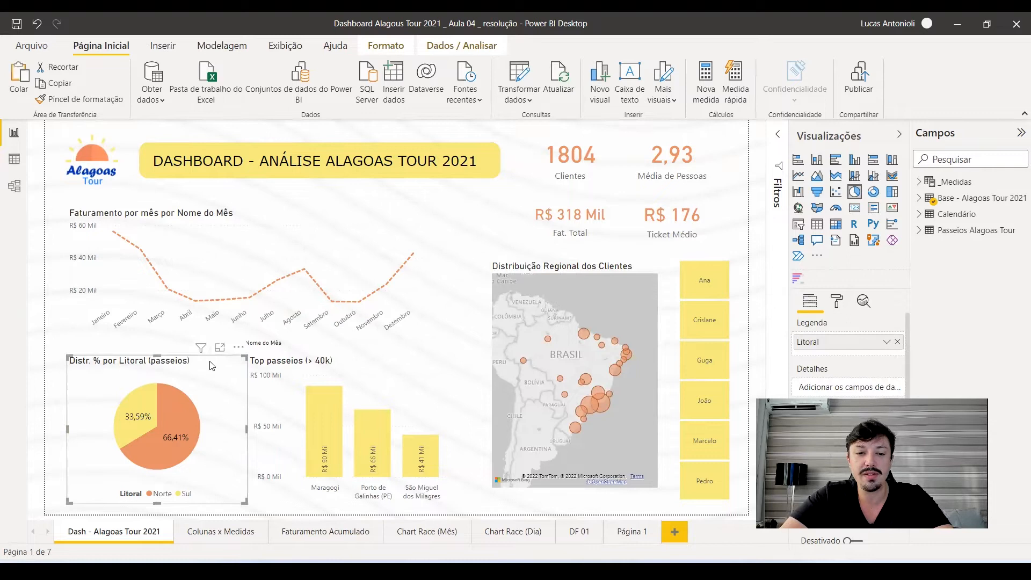
click(629, 531)
key(ctrl+v)
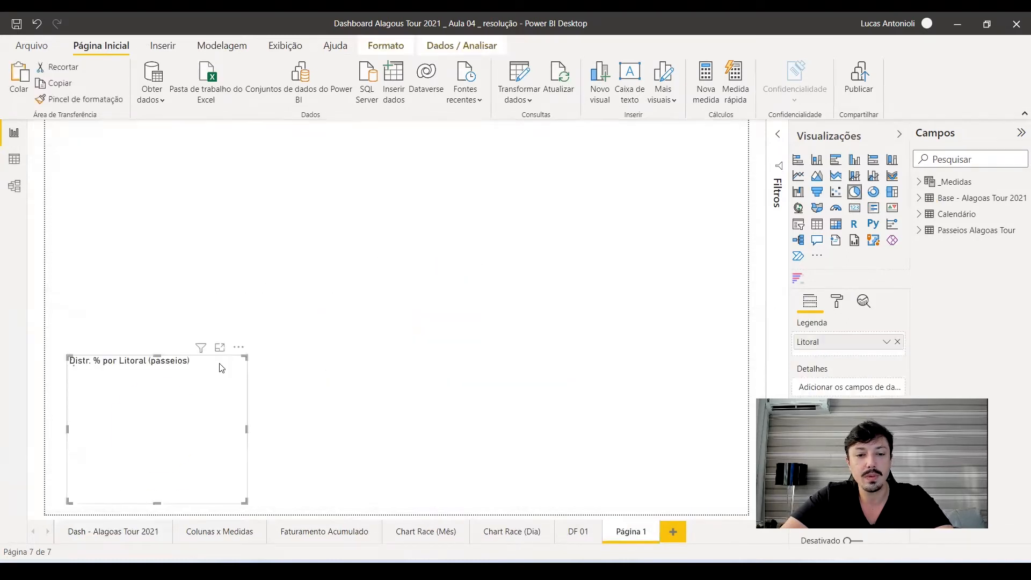
Enlarge the copied pie chart and move it higher on the left half of the page.
drag(245, 357, 314, 313)
drag(276, 342, 284, 265)
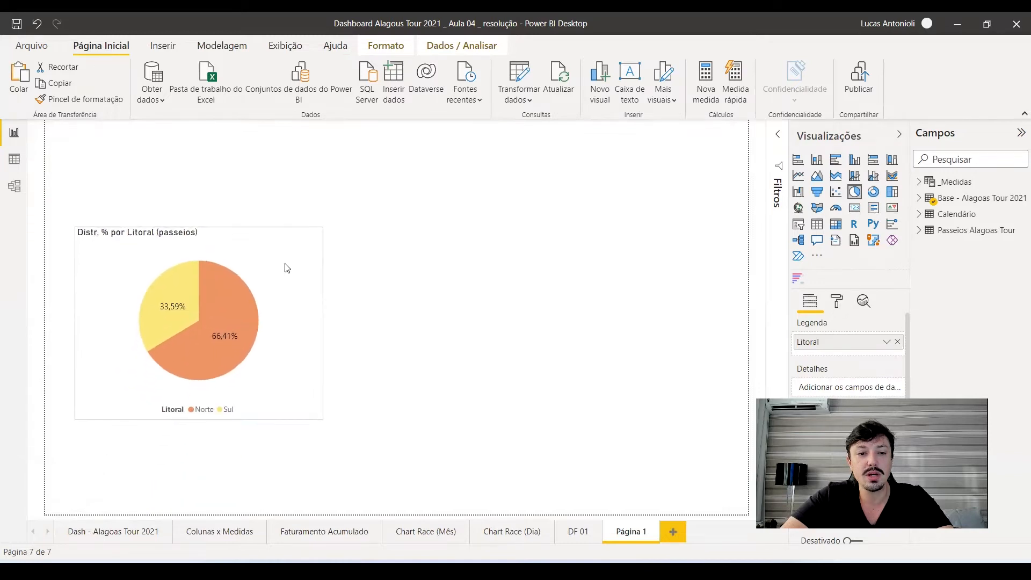
click(426, 327)
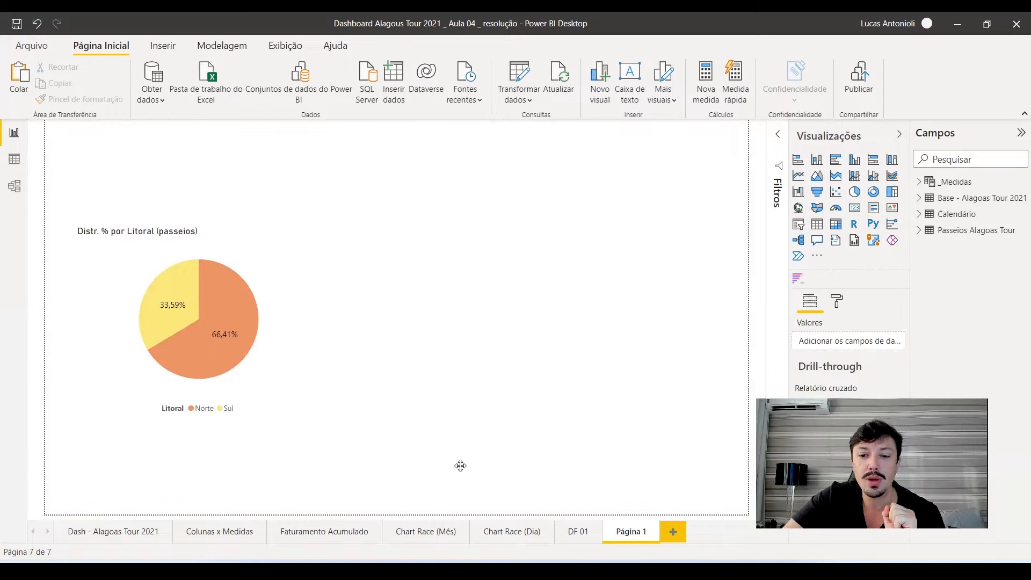
Review the base table's data and locate the Base de Dados - Alagoas Tour 2021 workbook in the Material folder.
click(14, 159)
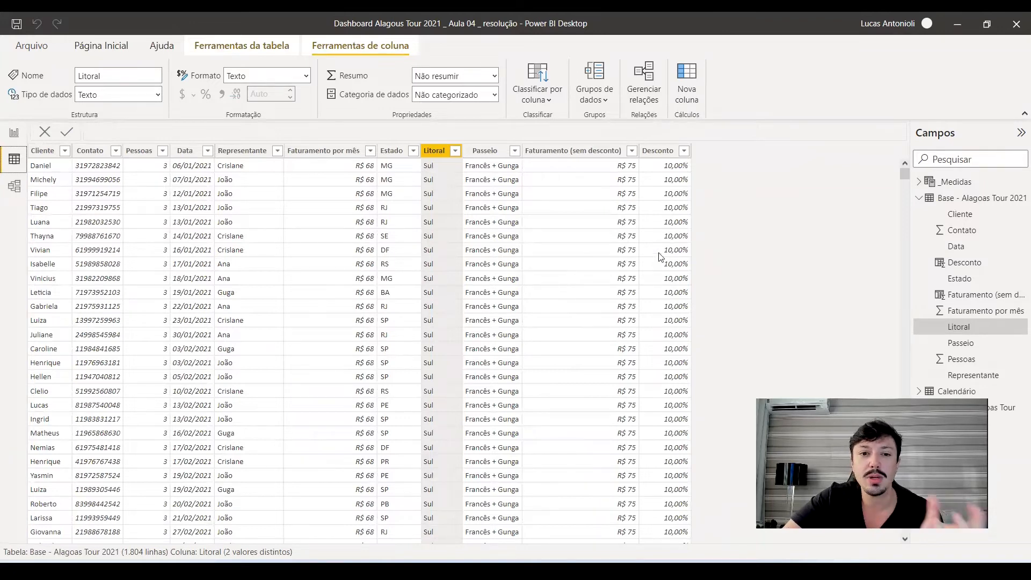
click(13, 134)
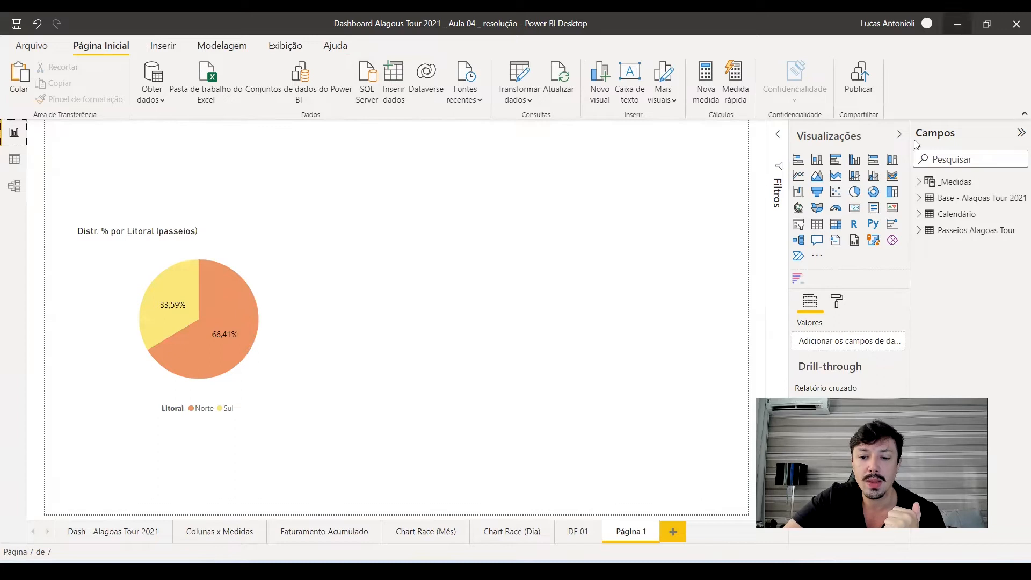
click(588, 561)
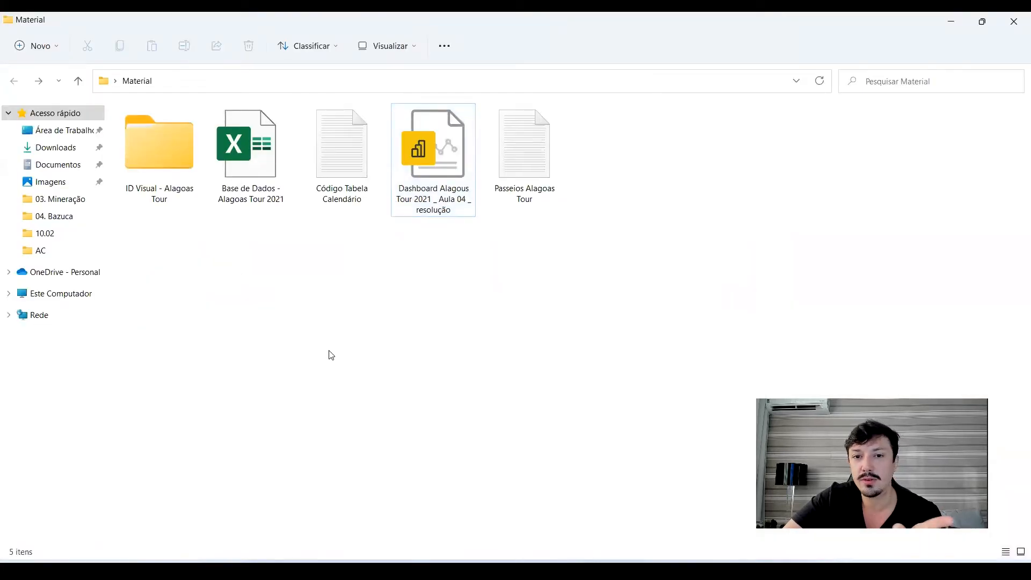
drag(298, 296, 242, 136)
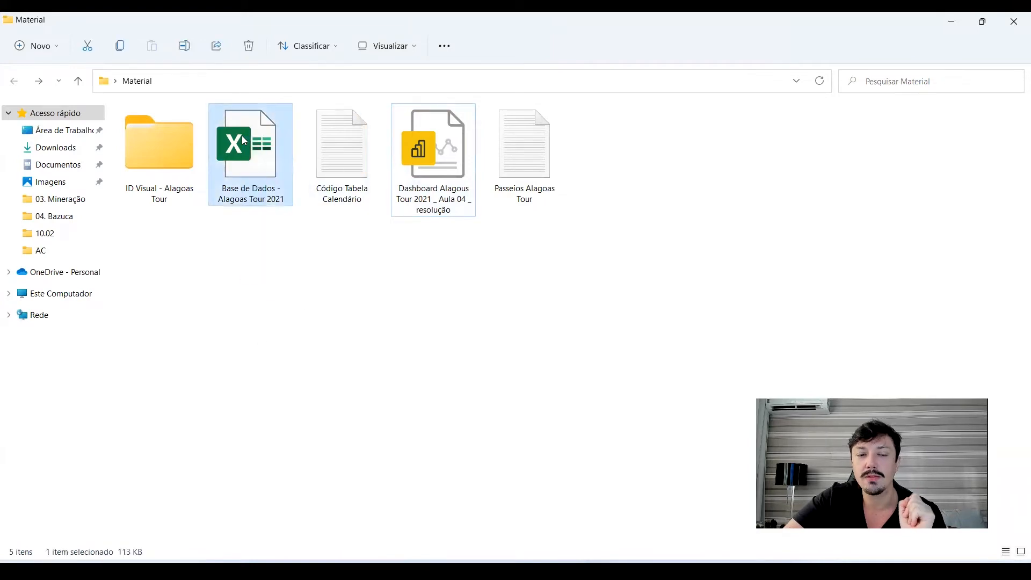
mouse_move(617, 571)
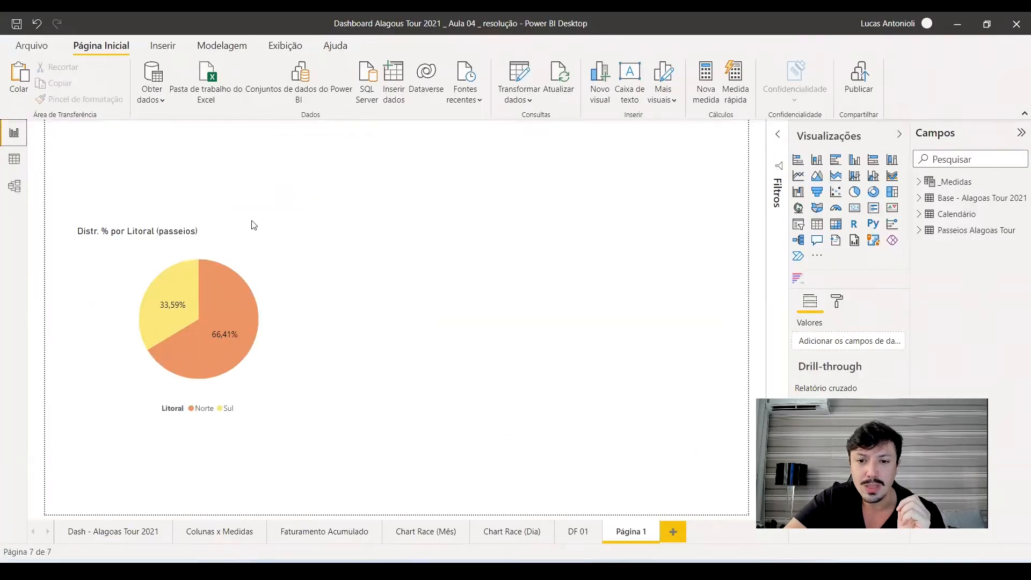
In Power Query, point the Base - Alagoas Tour 2021 query's source to Base de Dados - Alagoas Tour 2021.xlsx in the desktop's Material folder and check its last applied step.
click(519, 76)
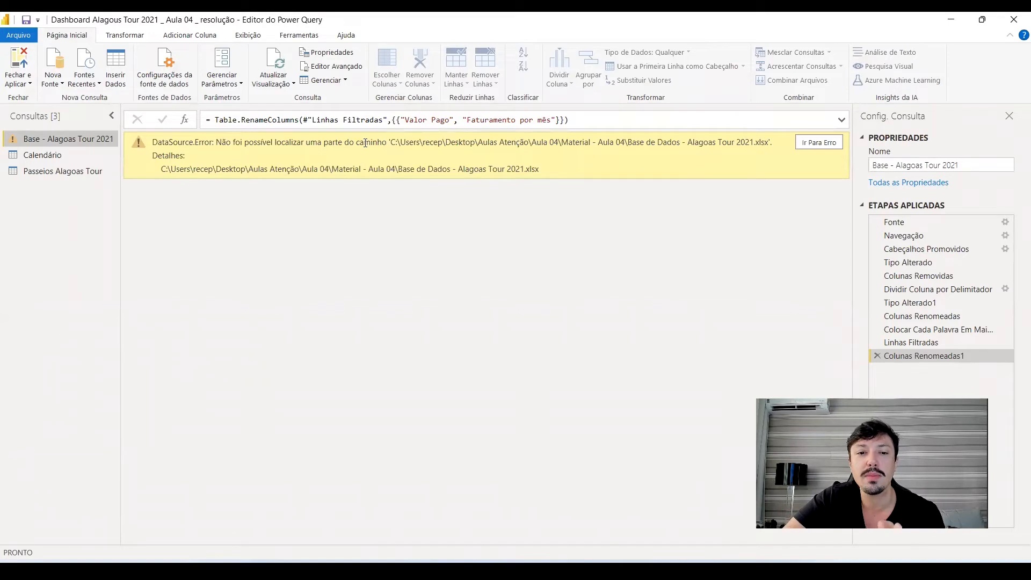
drag(394, 141, 739, 139)
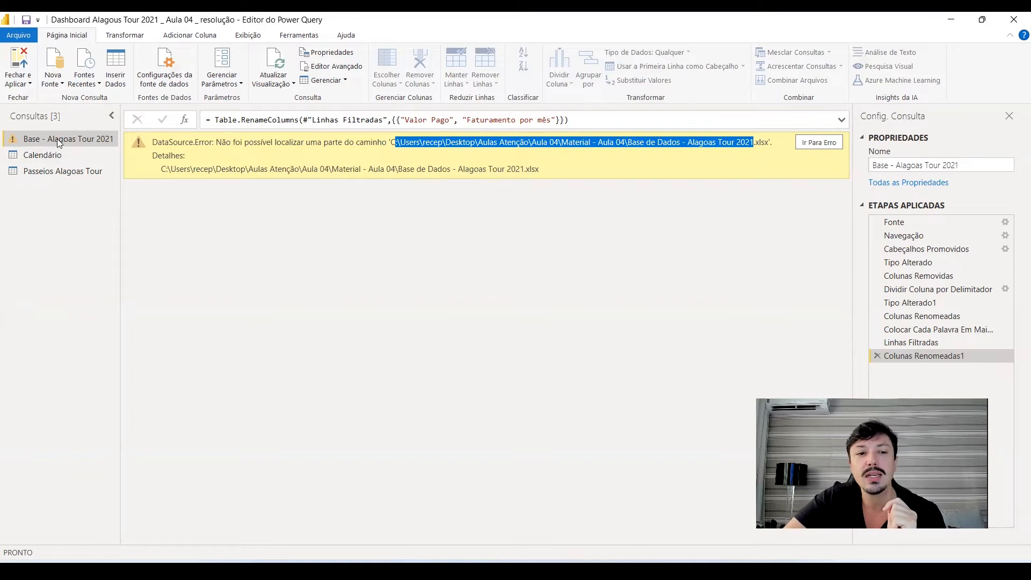
click(900, 223)
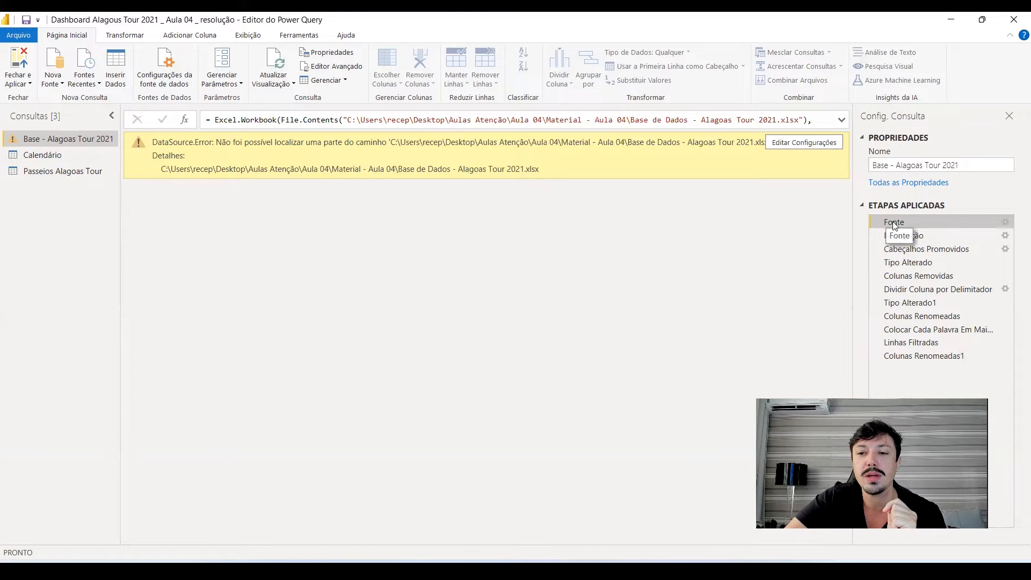
click(795, 147)
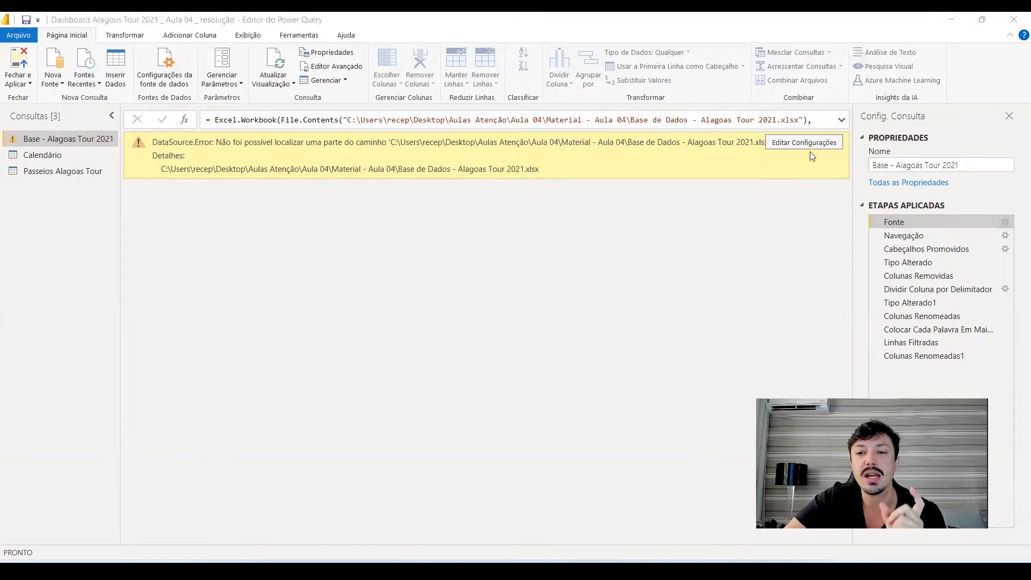
click(590, 279)
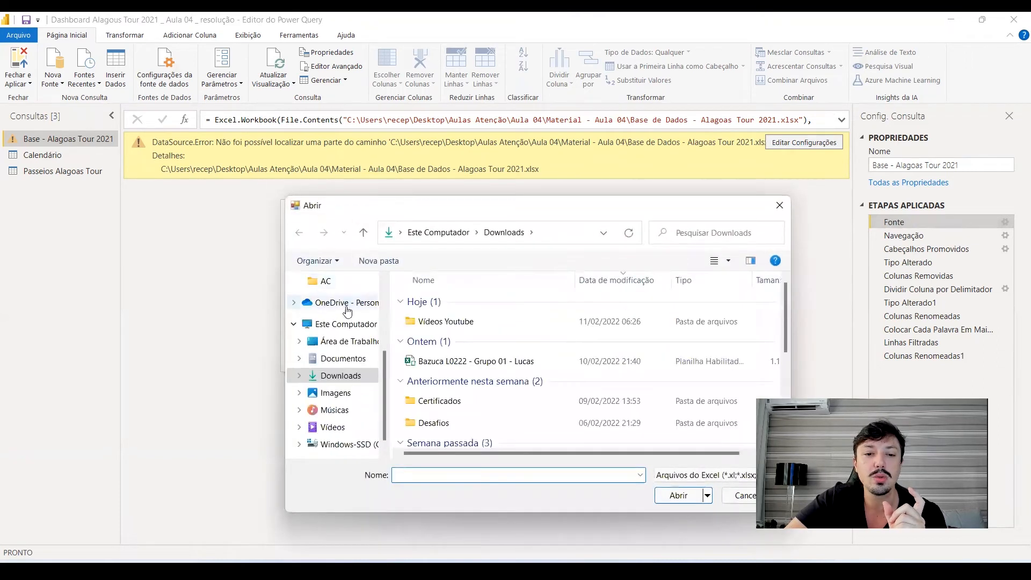
click(346, 342)
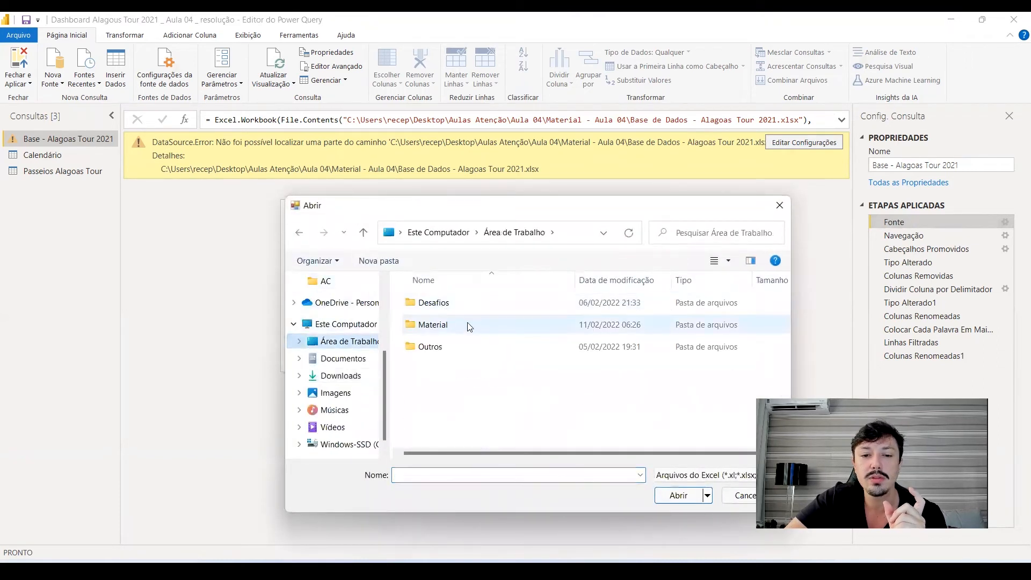
double_click(444, 325)
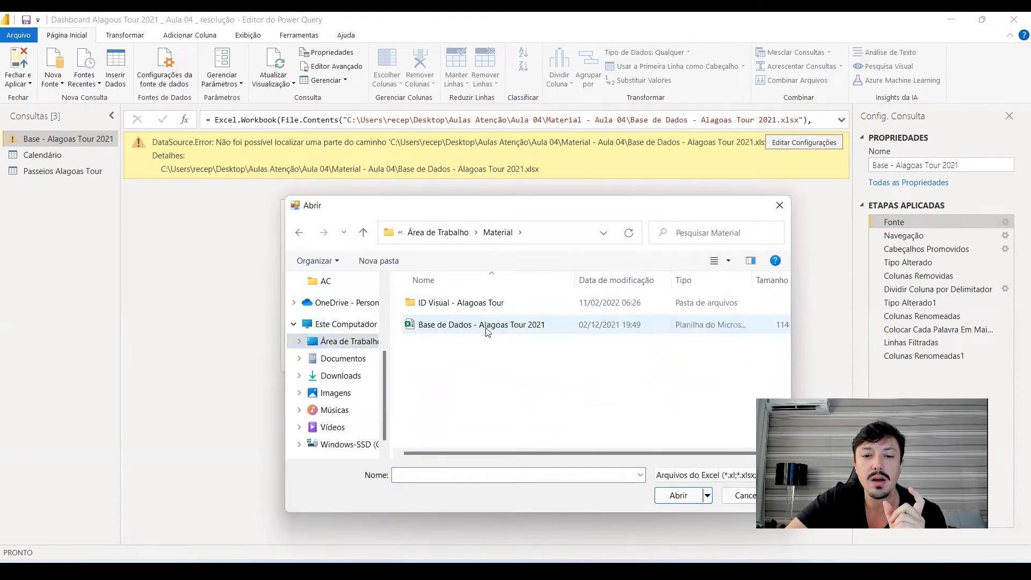
click(487, 331)
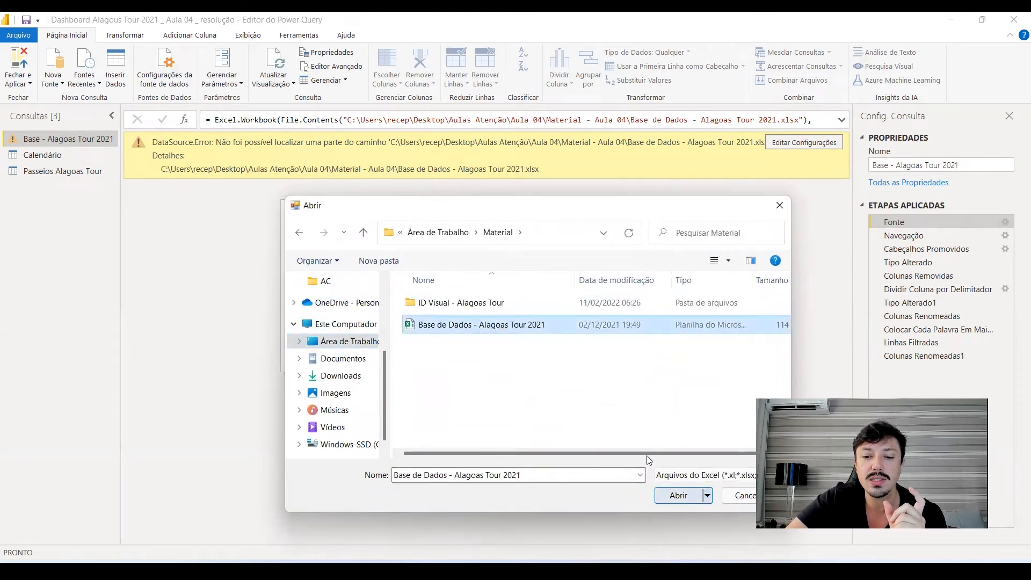
key(Return)
click(654, 346)
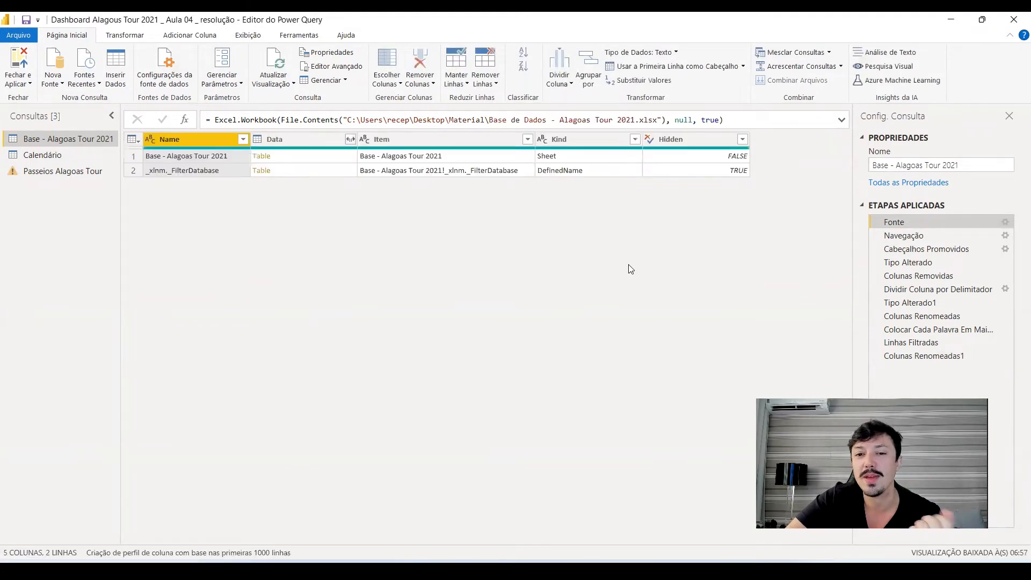
click(943, 356)
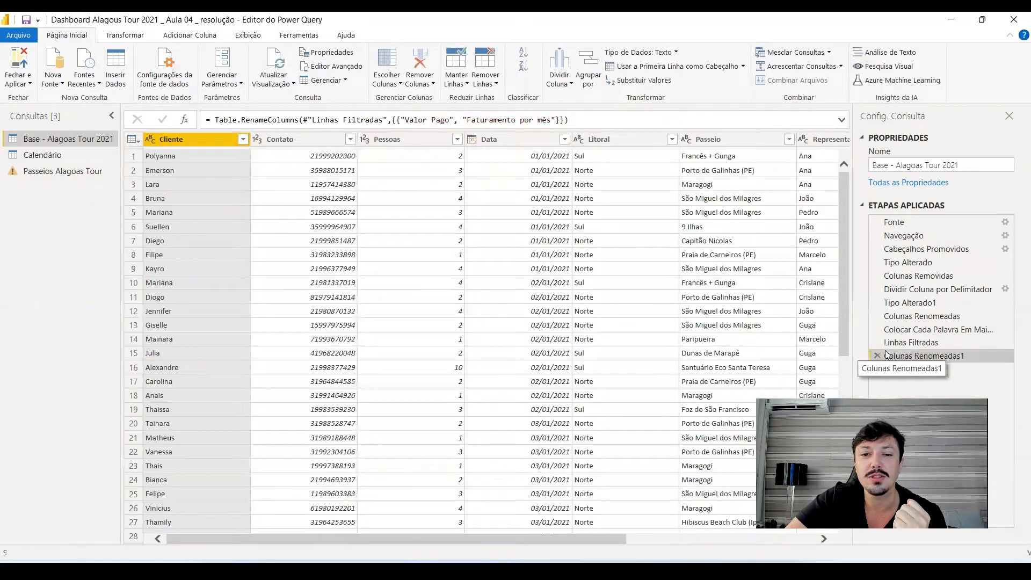
Point the Passeios Alagoas Tour query's source to Passeios Alagoas Tour.txt in the Material folder, and apply the query changes to the report.
click(58, 172)
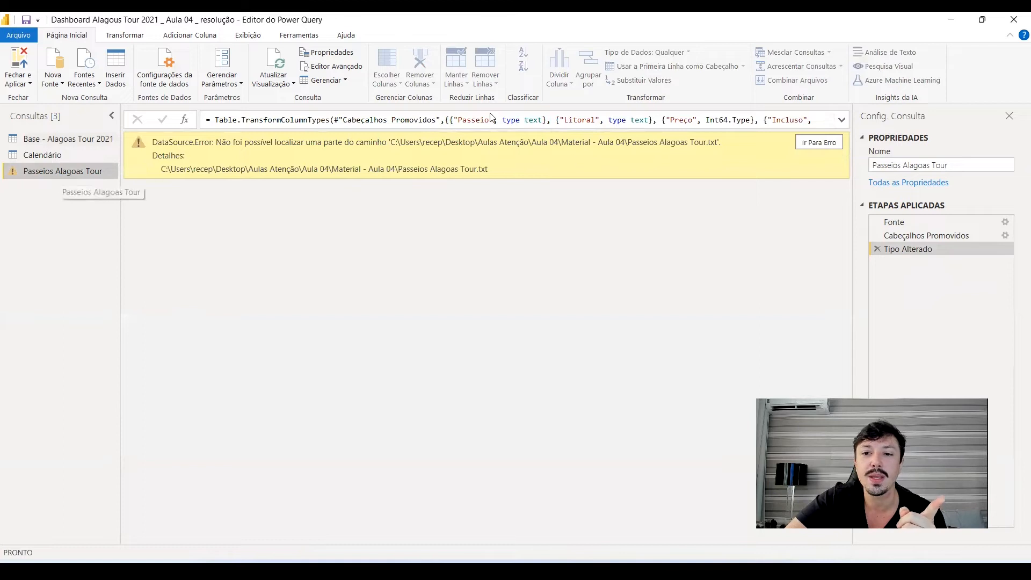
click(916, 221)
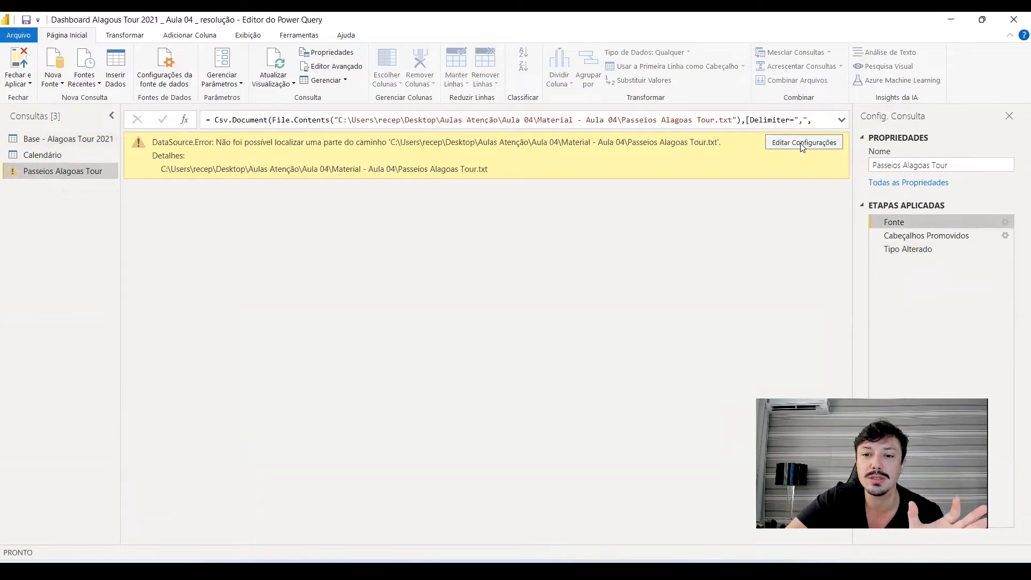
click(800, 143)
click(604, 236)
click(482, 306)
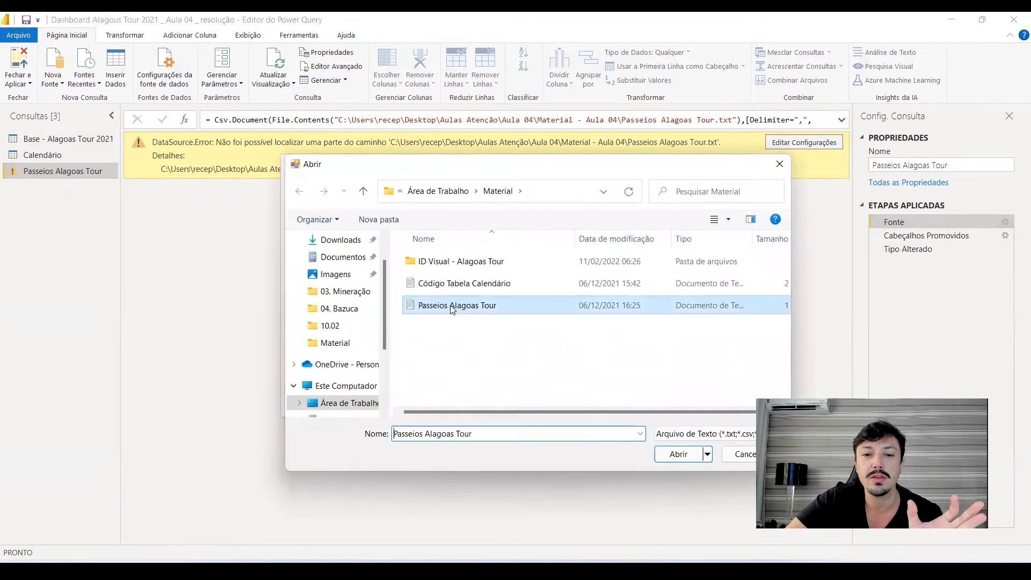
click(670, 453)
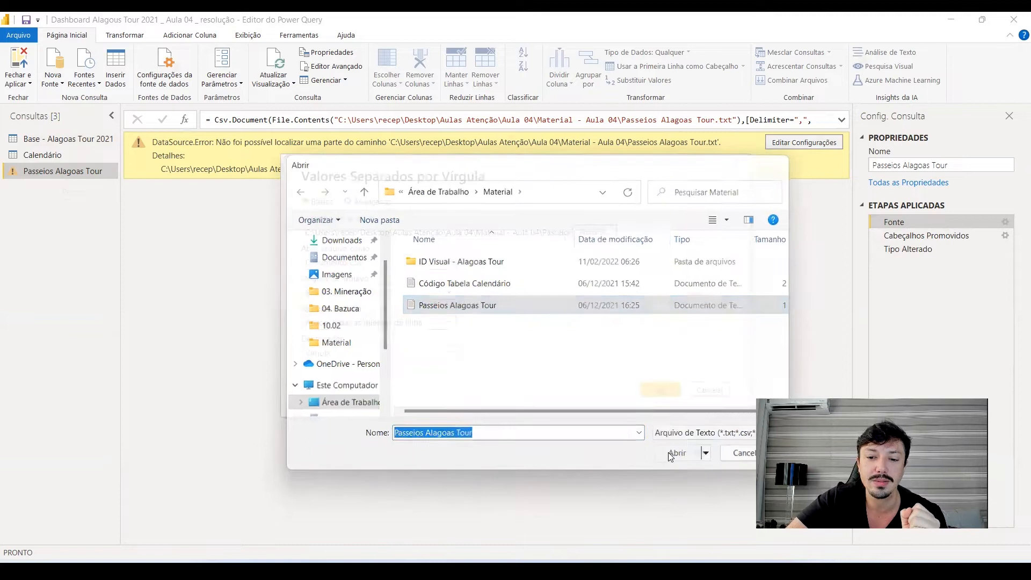
click(657, 392)
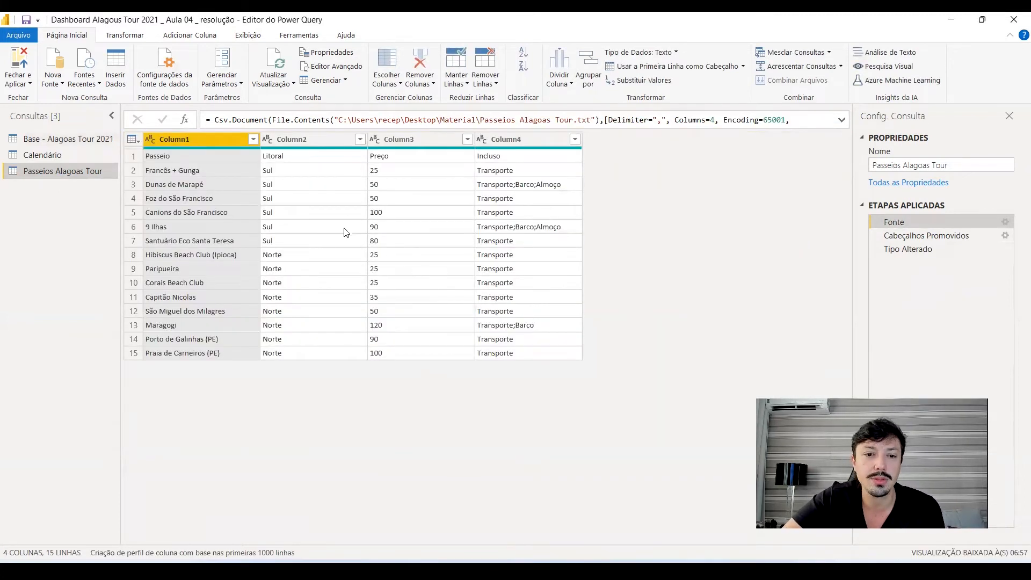
click(19, 62)
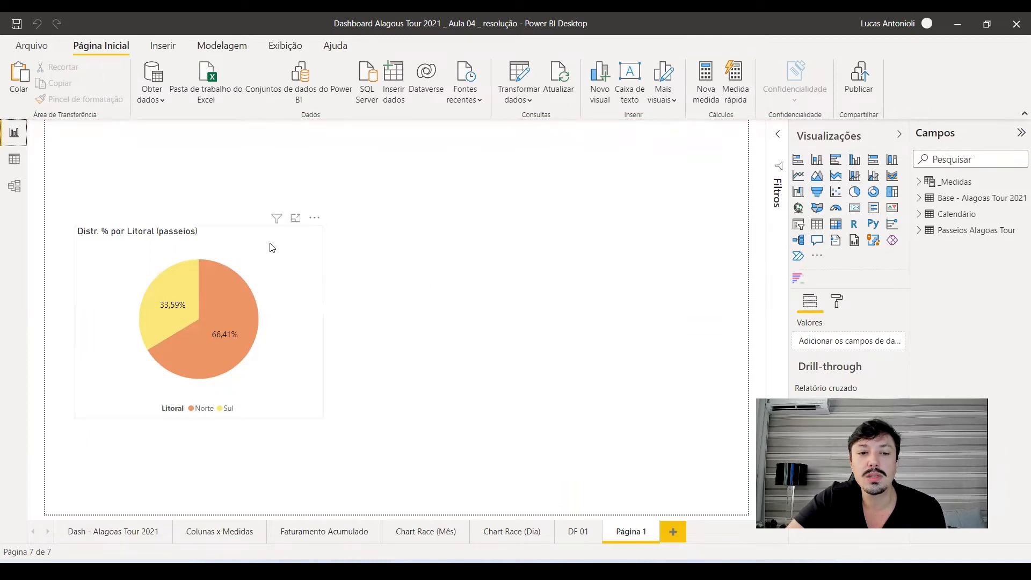
Review the Litoral column in the base table and return to the report page.
click(13, 158)
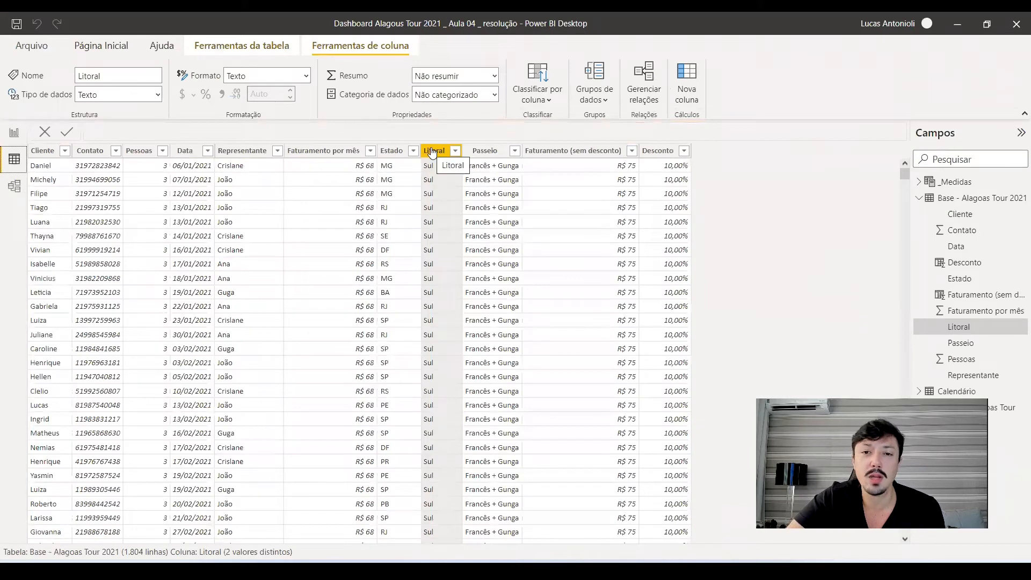
click(12, 134)
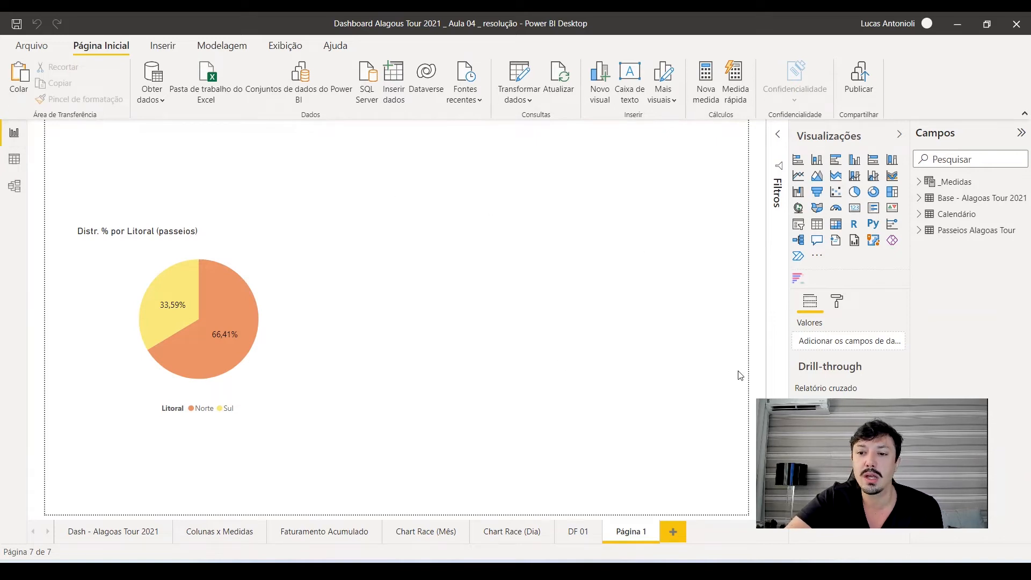
Insert an empty pie chart on Página 1, placing and enlarging it to the right of the Litoral pie chart.
click(855, 197)
drag(306, 233, 550, 337)
drag(559, 391, 613, 417)
drag(574, 371, 598, 383)
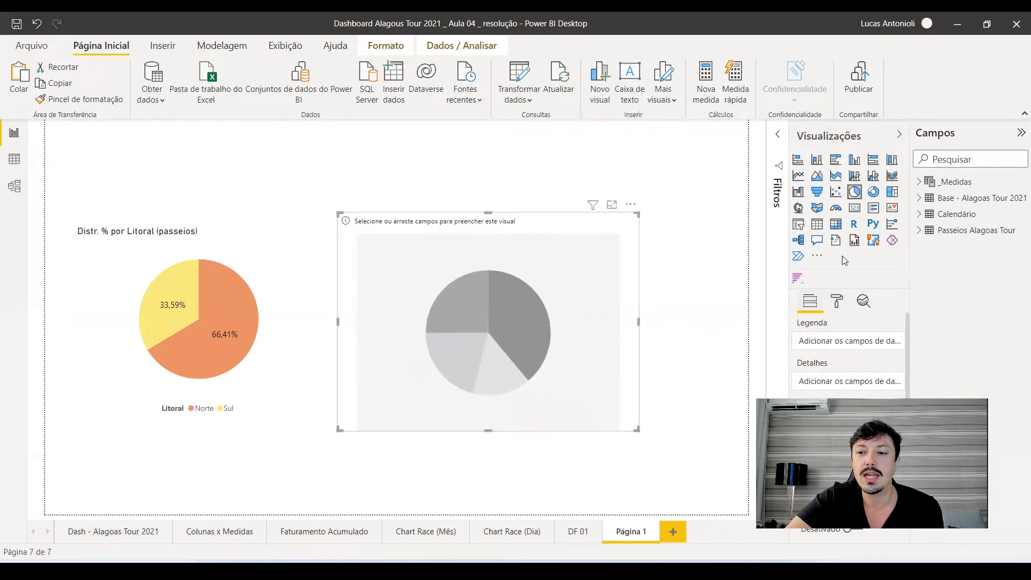
Fill the empty pie chart with the Litoral field from Base - Alagoas Tour 2021 as the legend and its count as the values.
click(919, 198)
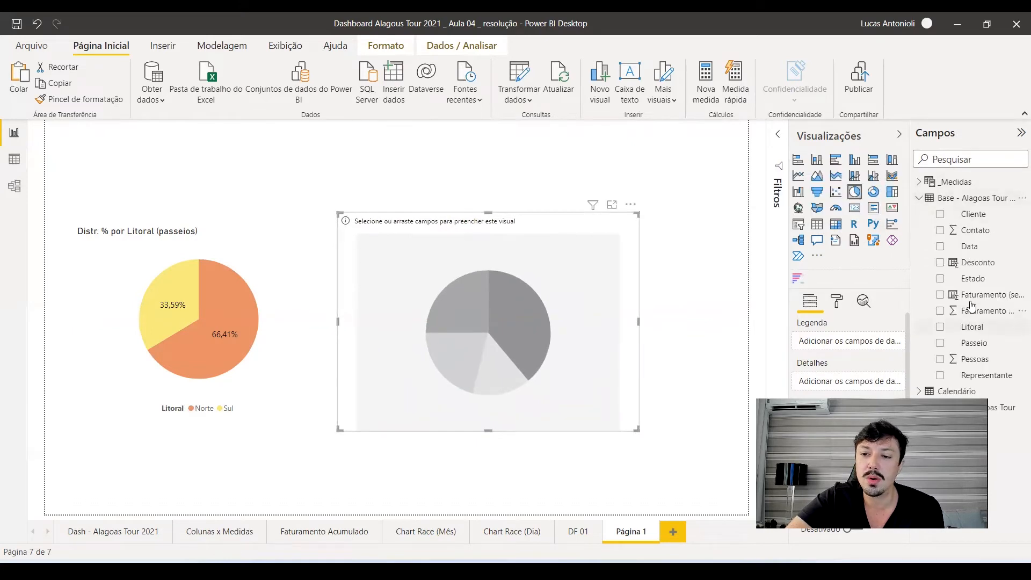
click(972, 329)
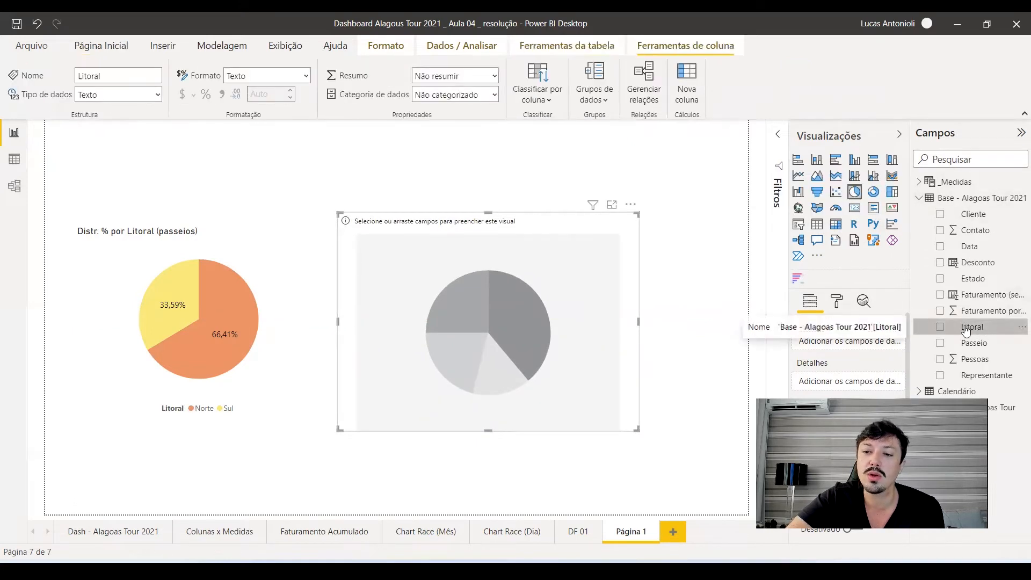
mouse_move(976, 331)
mouse_down()
mouse_move(902, 299)
mouse_move(973, 327)
mouse_up()
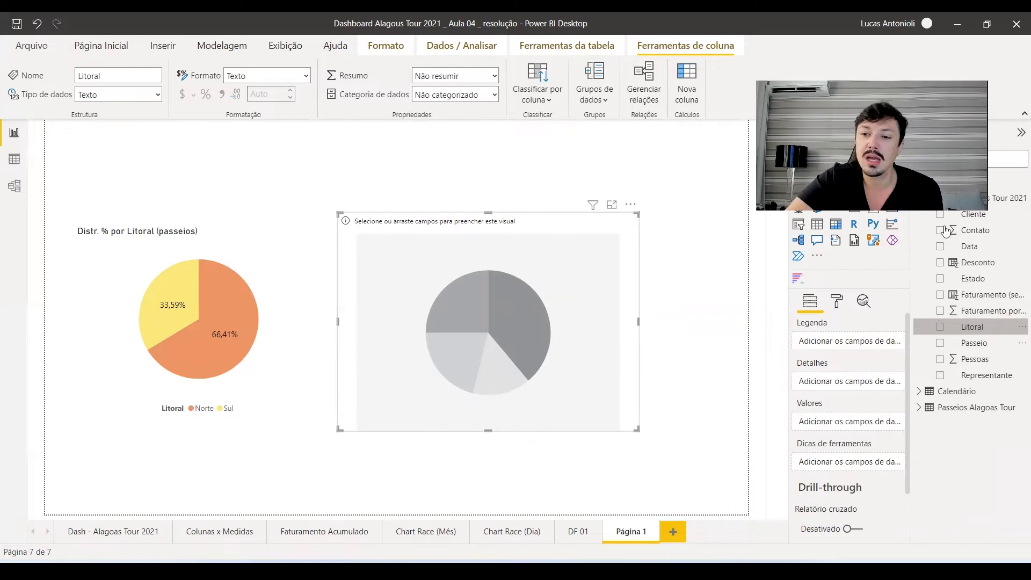
drag(991, 329, 852, 340)
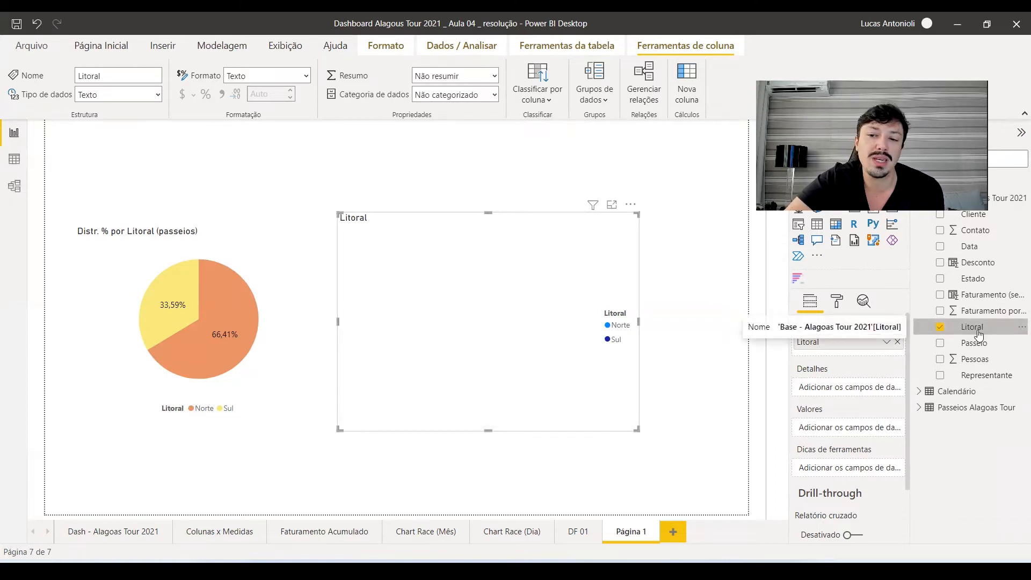
drag(983, 330, 832, 424)
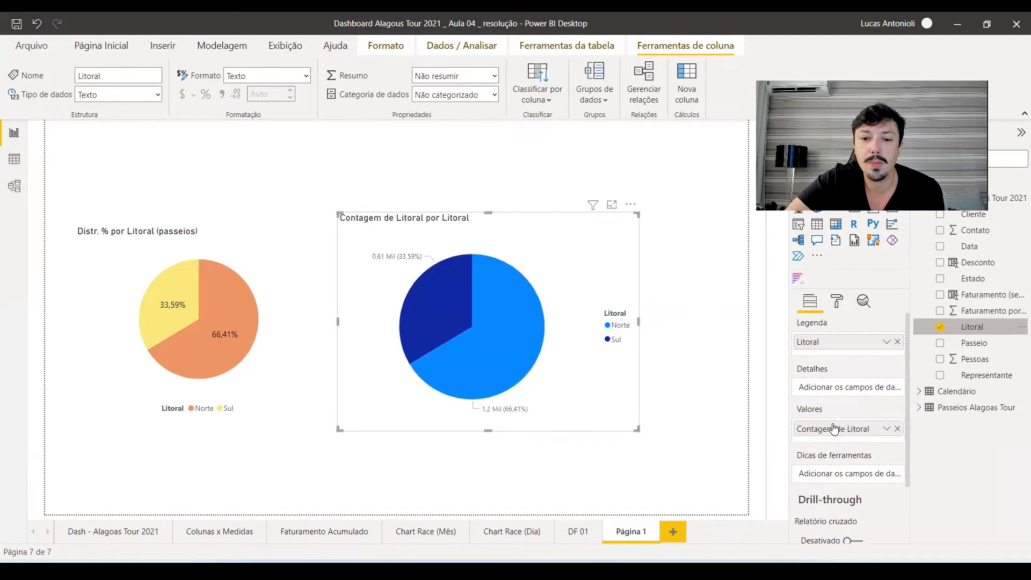
mouse_move(512, 336)
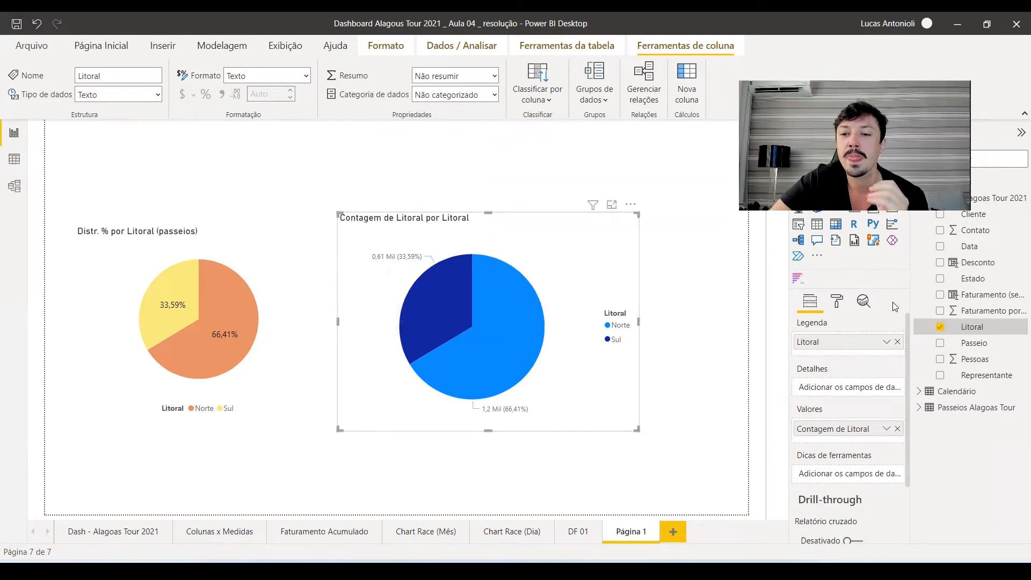
Look up the new pie chart's size-related formatting options by searching for "tamanho", and clear the search.
click(836, 303)
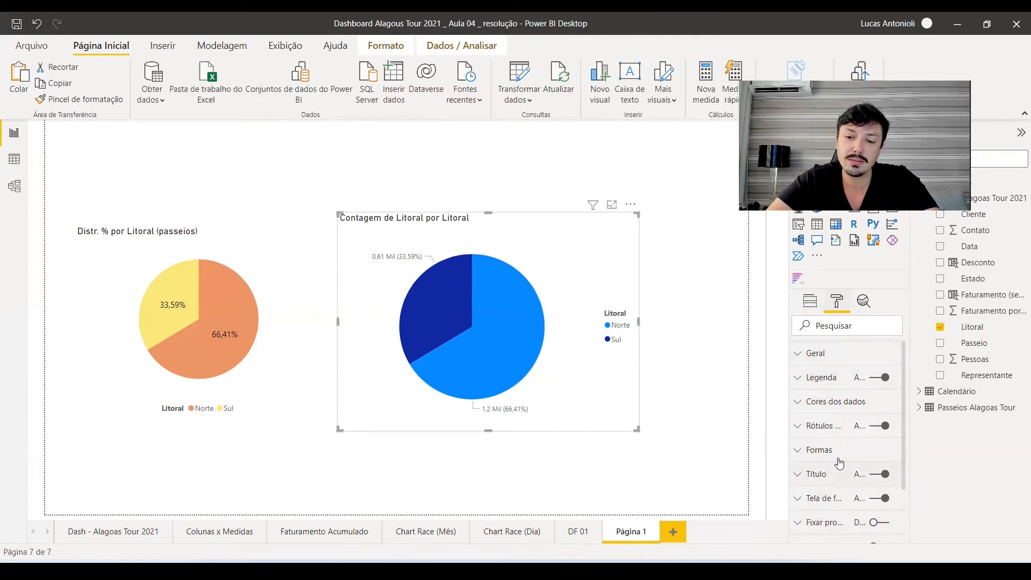
click(846, 325)
text(tamanho)
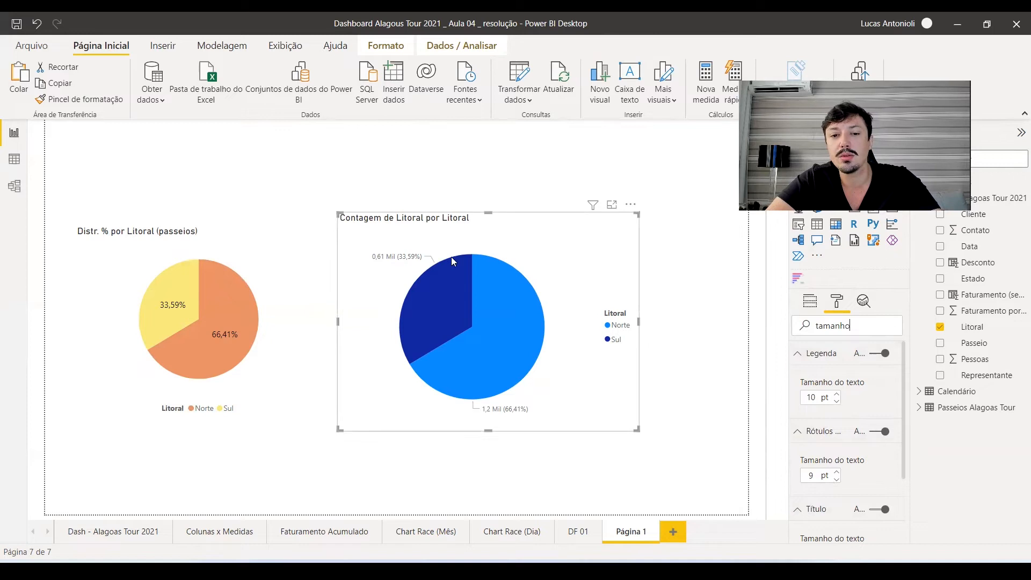
double_click(869, 330)
key(BackSpace)
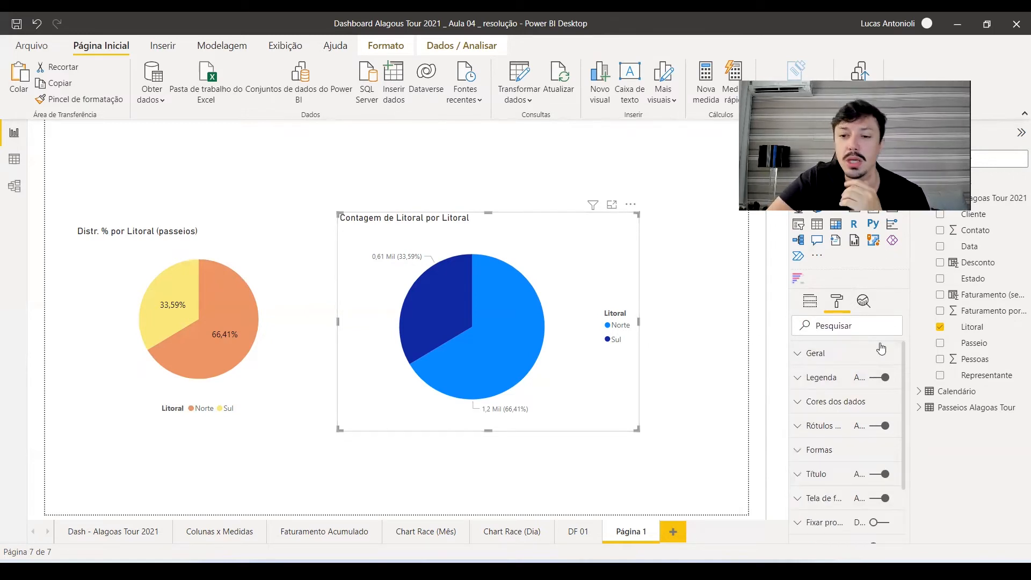
Try moving the new pie chart up and to the right and back while checking its general position and size properties.
click(810, 355)
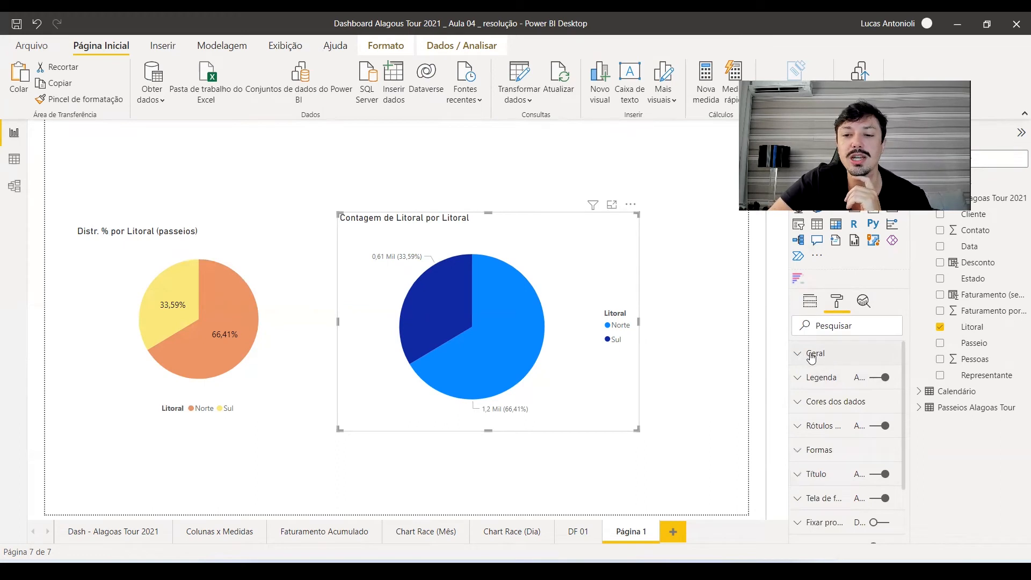
scroll(862, 408, down, 3)
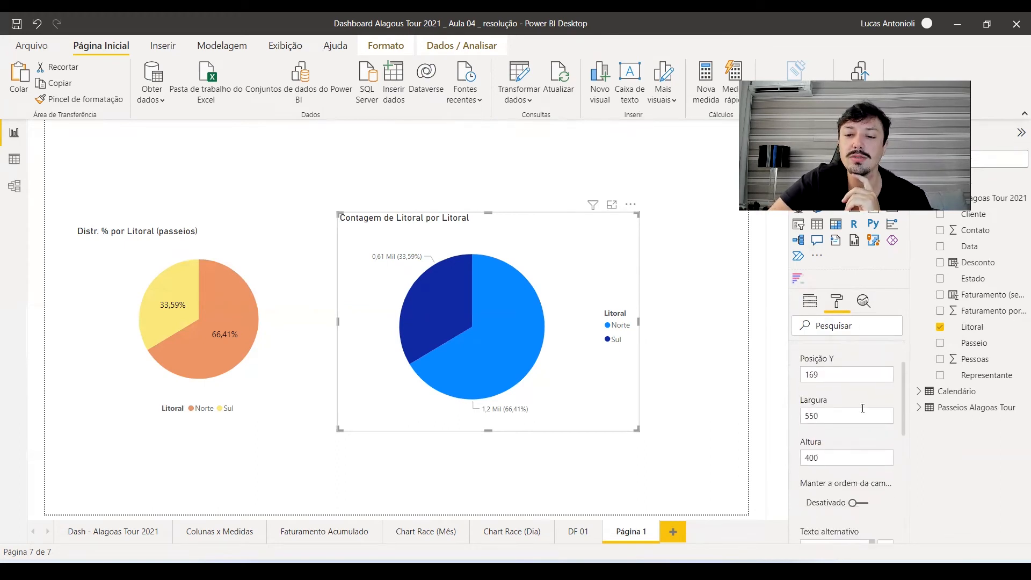
scroll(855, 436, up, 3)
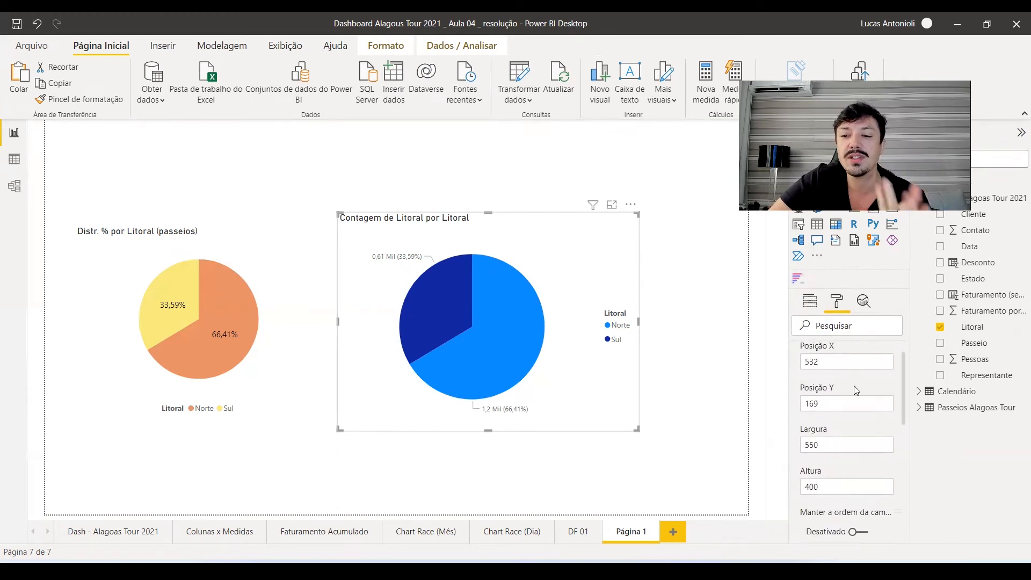
drag(626, 265, 637, 237)
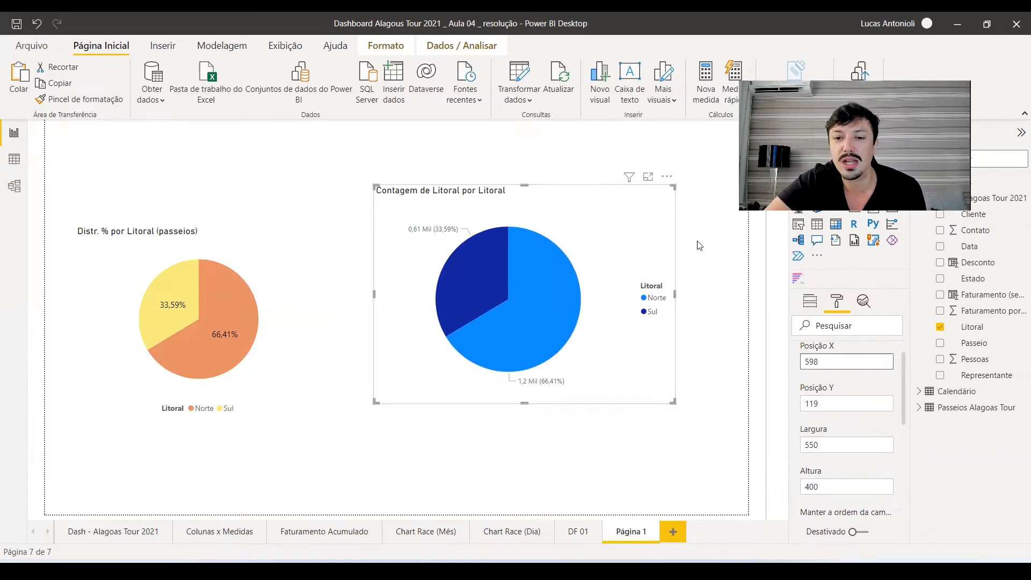
drag(631, 220, 611, 254)
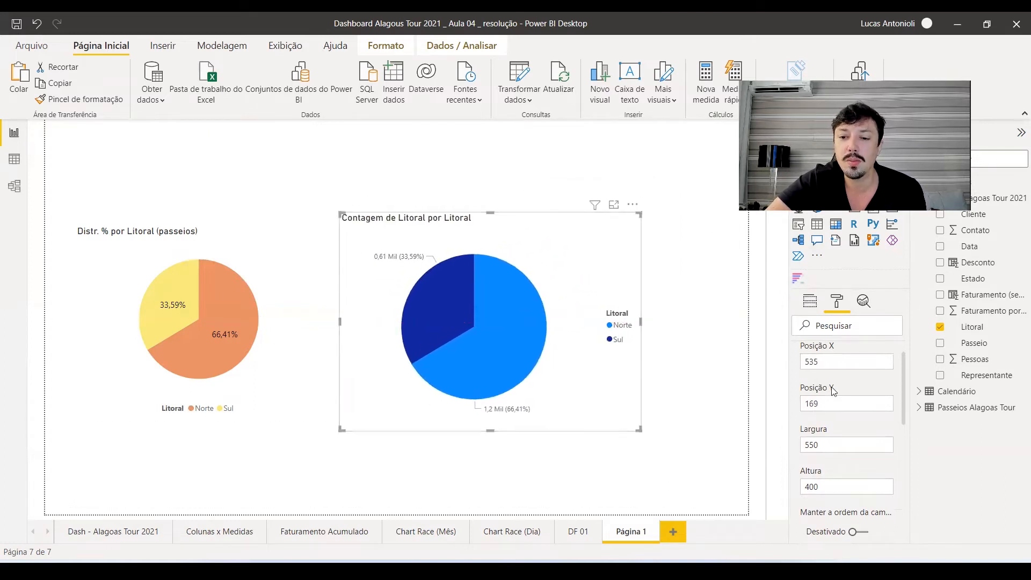
scroll(824, 370, up, 3)
click(823, 370)
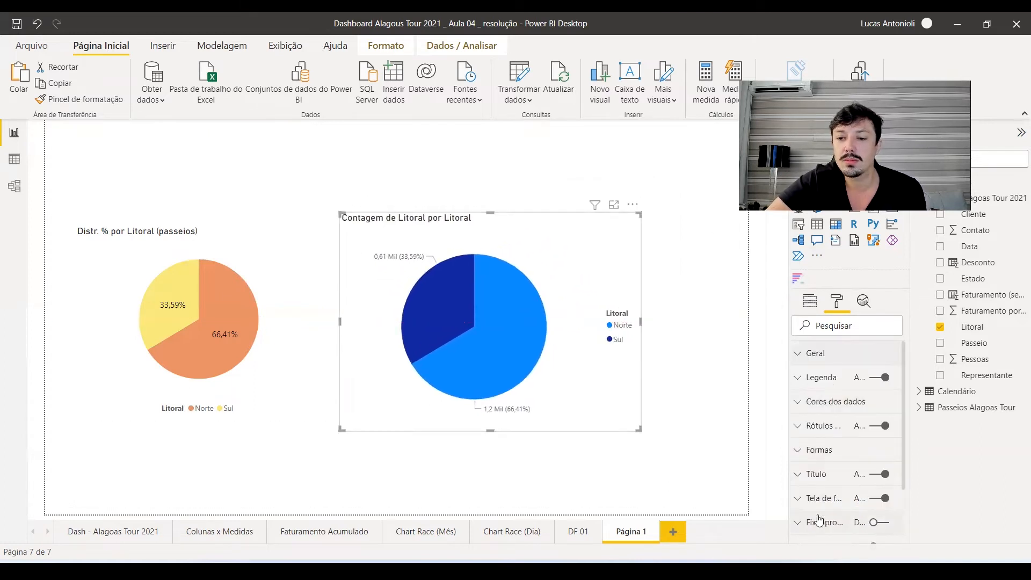
Try the new pie chart with its legend turned off, switching it back on to compare the layouts.
click(827, 387)
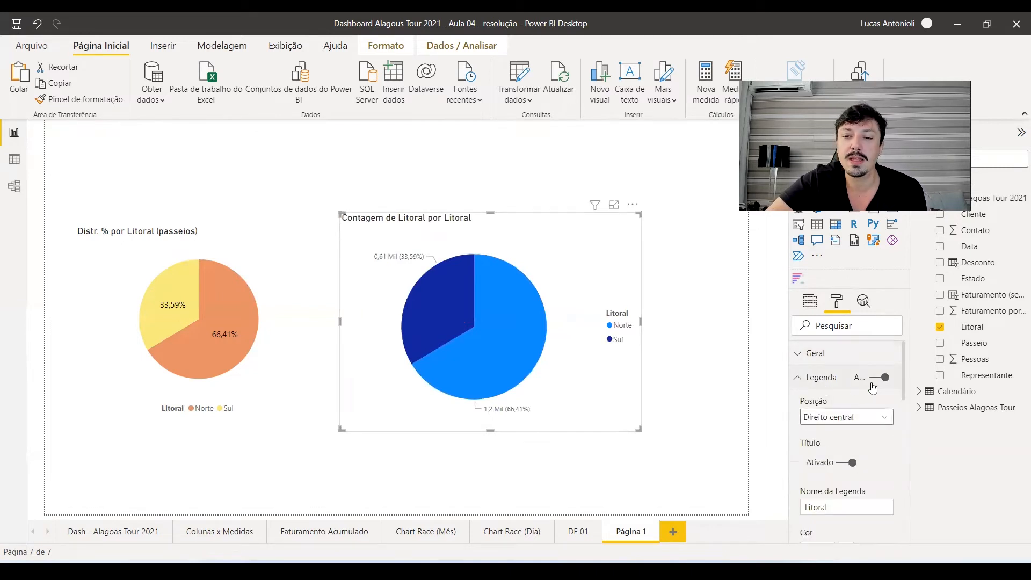
click(879, 380)
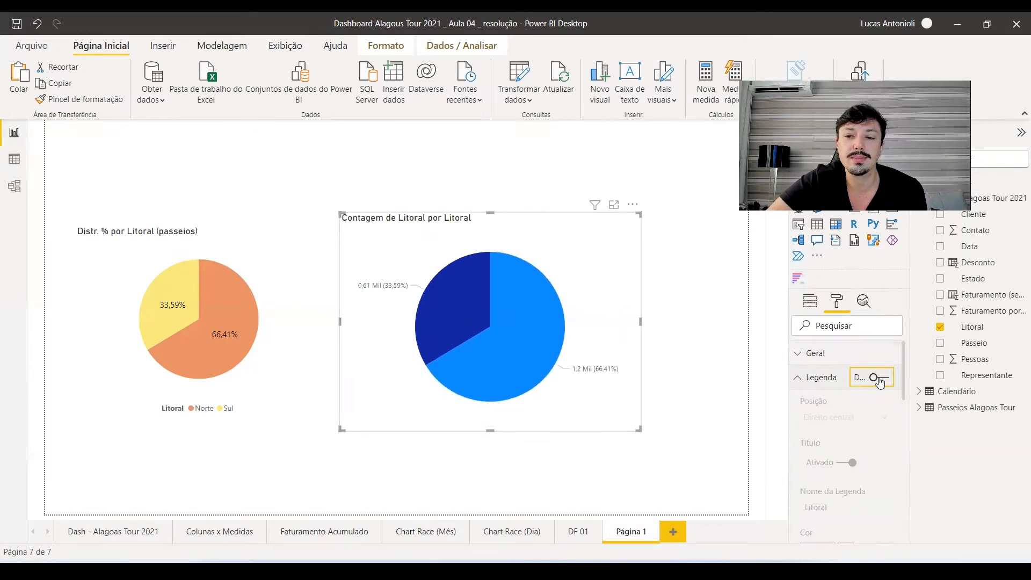
click(878, 380)
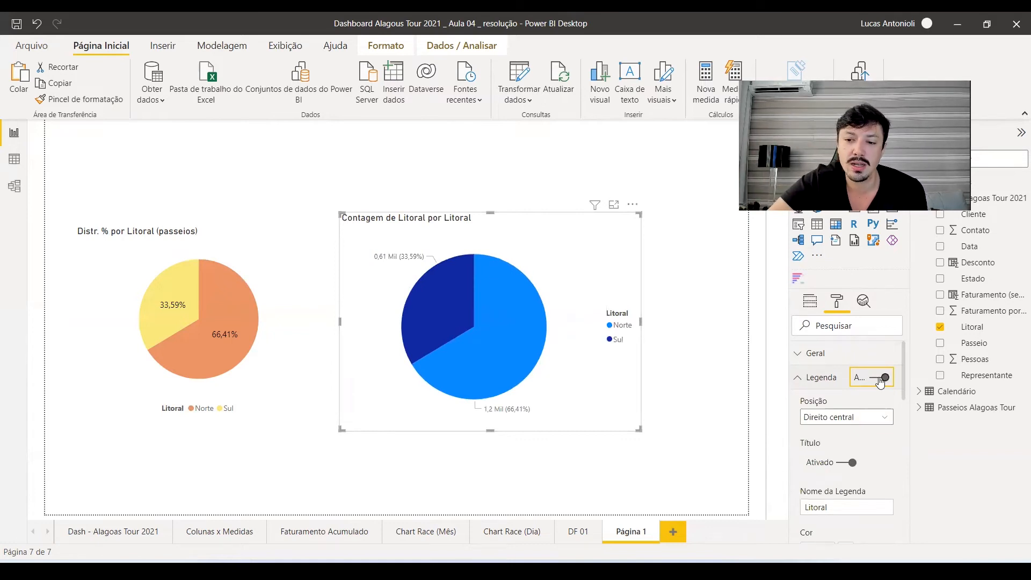
click(879, 381)
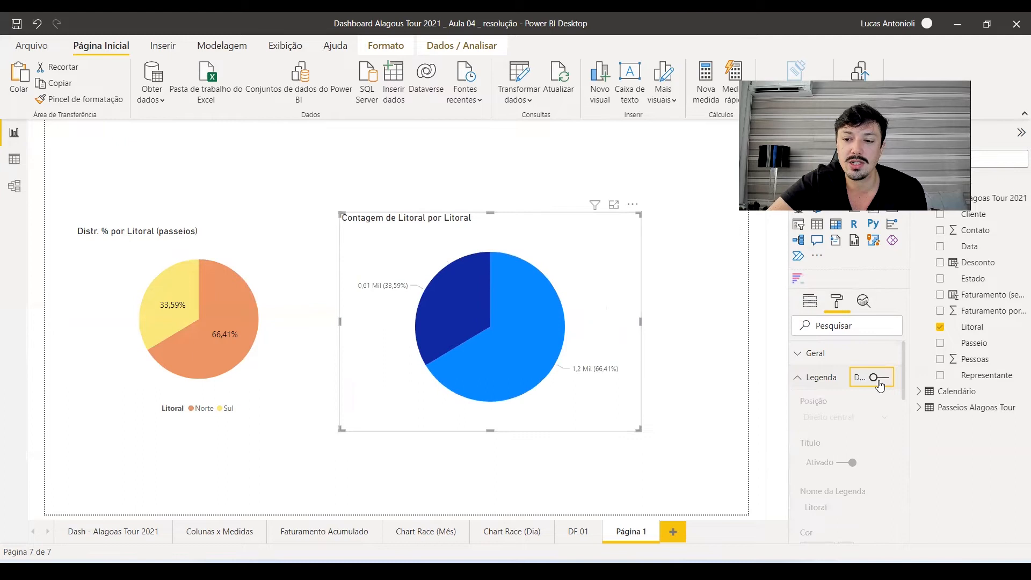
click(880, 382)
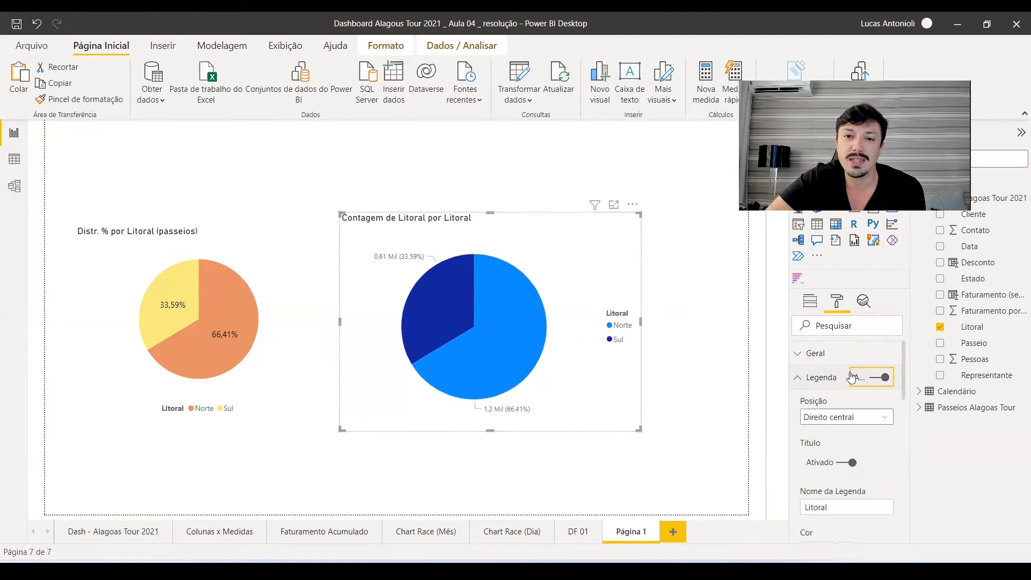
Set the new pie chart's legend position to Inferior central.
scroll(838, 419, down, 1)
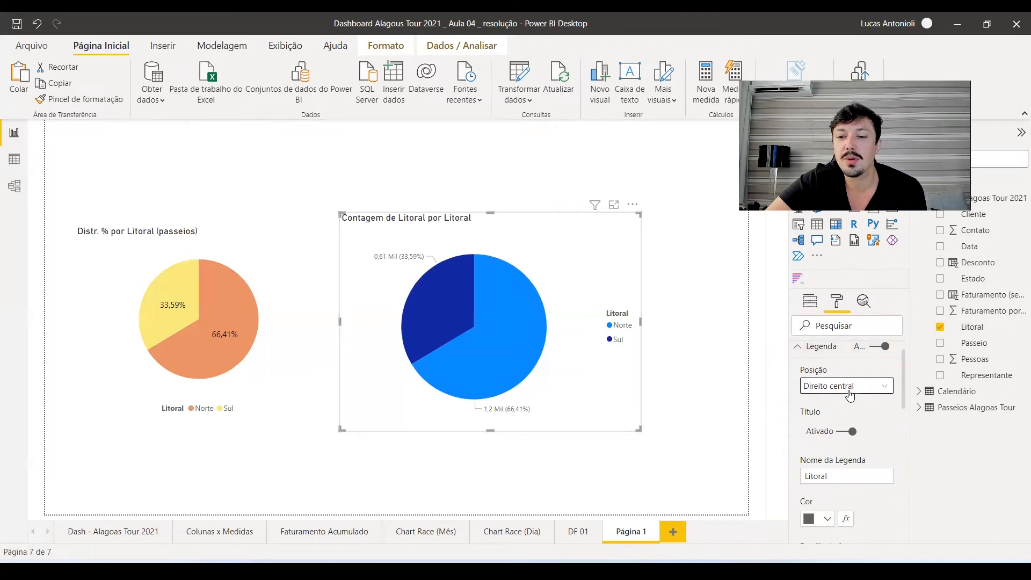
click(835, 389)
key(Up)
key(Up)
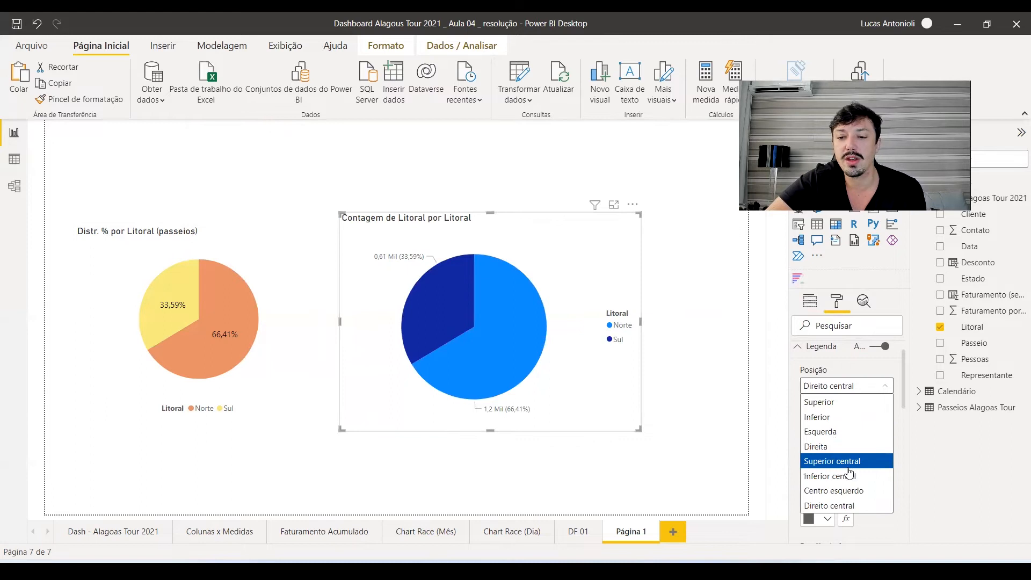
click(843, 476)
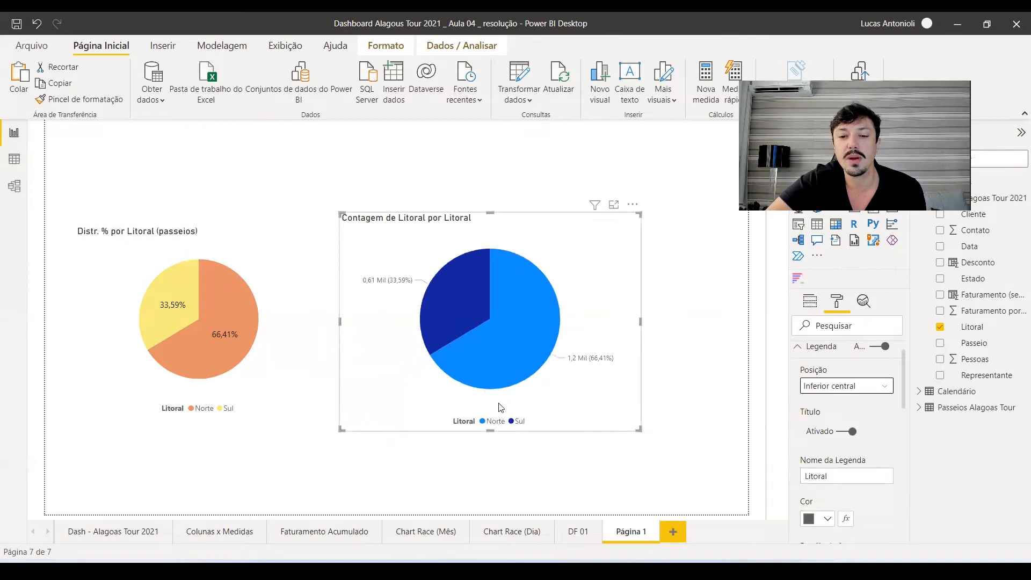
Try hiding the legend title and restore it, and check the legend's name setting.
scroll(851, 374, down, 2)
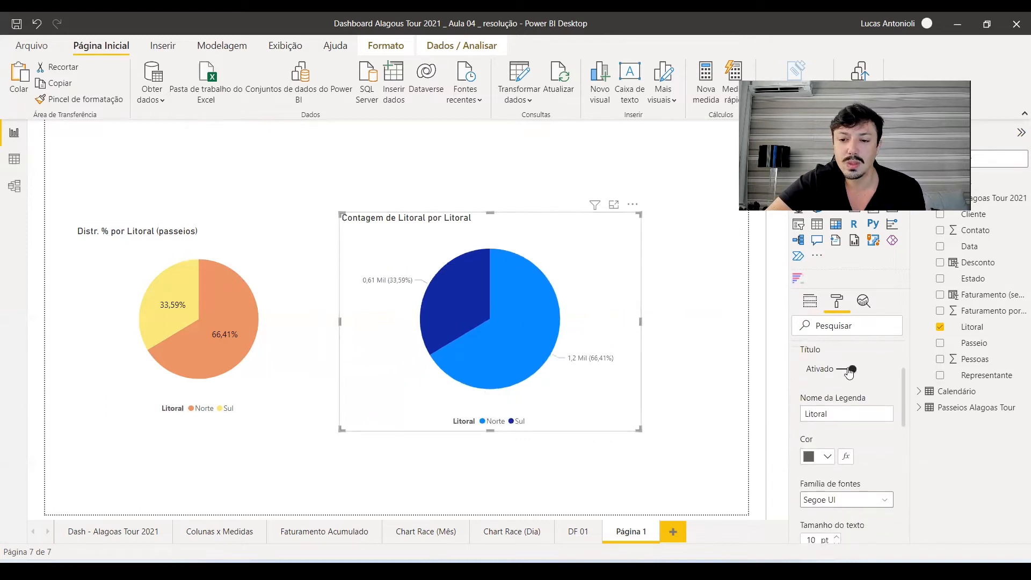
click(849, 370)
click(849, 371)
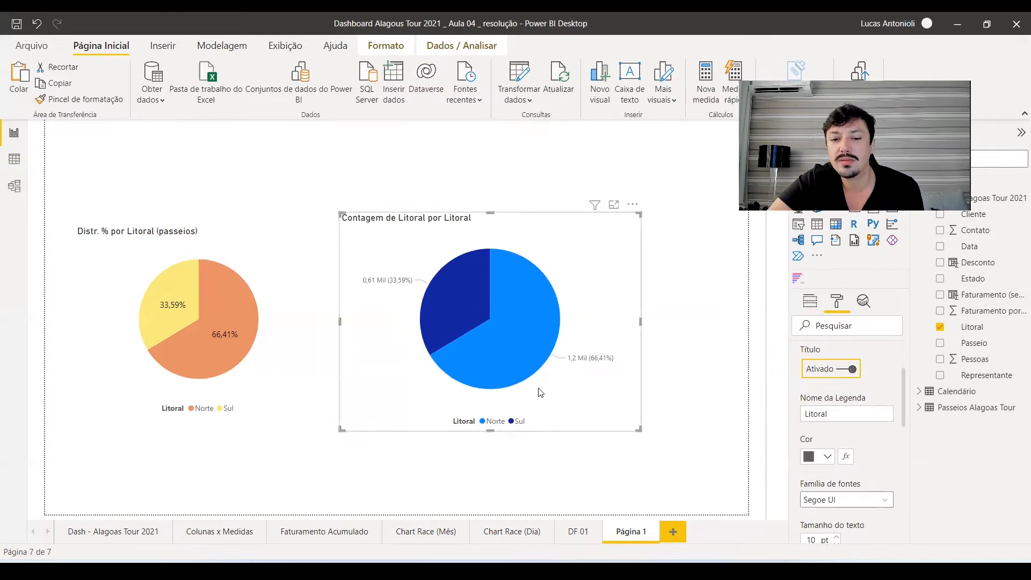
scroll(830, 373, down, 1)
click(837, 381)
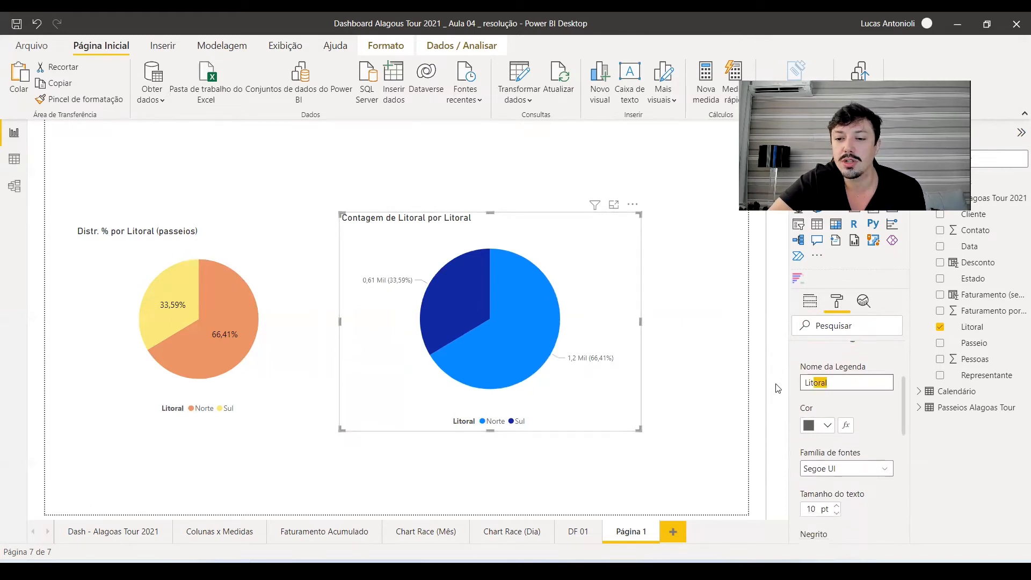
Set the legend text size to 13 pt and try bold on it, leaving bold turned off.
scroll(847, 411, down, 3)
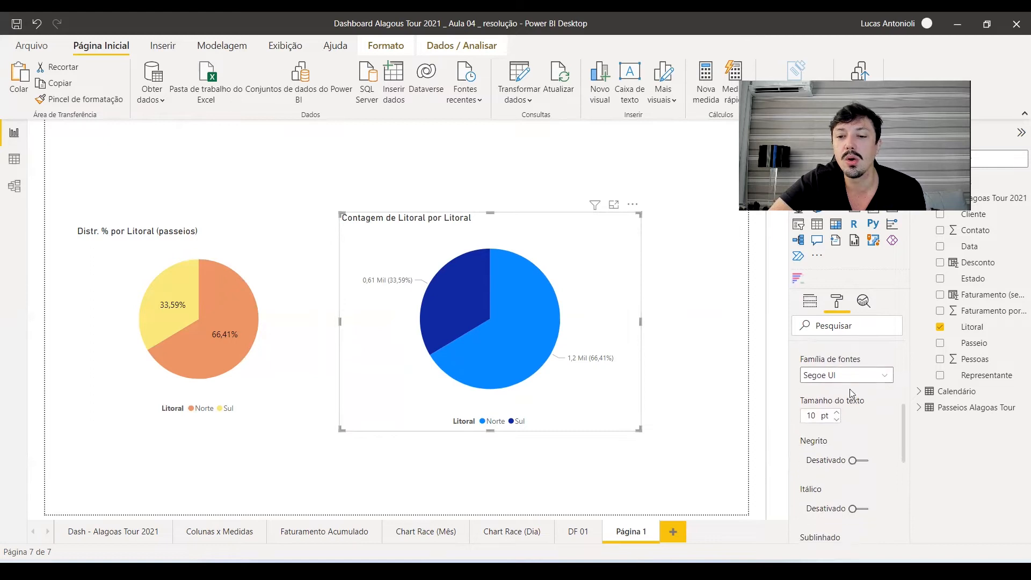
scroll(830, 389, down, 2)
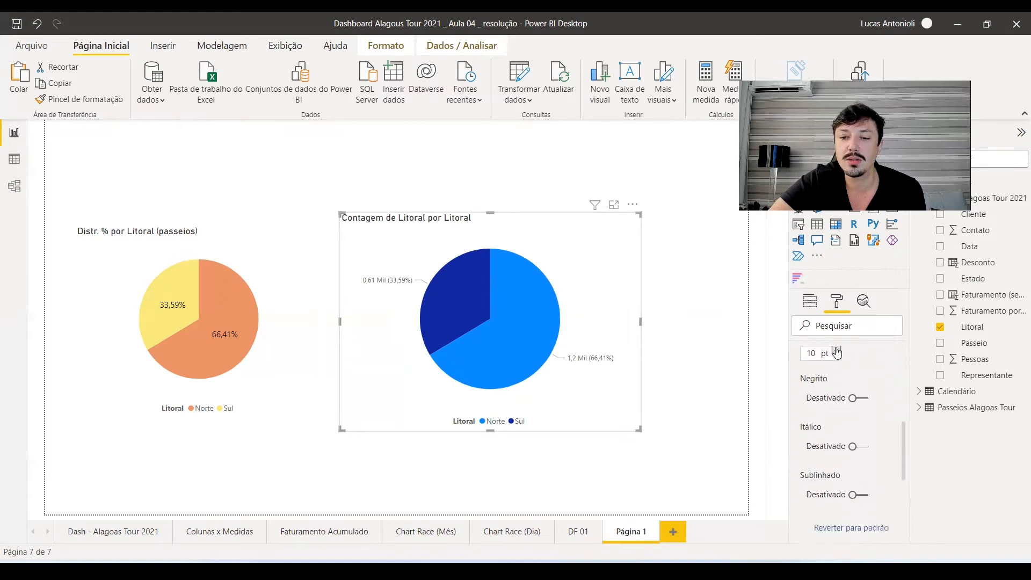
key(Return)
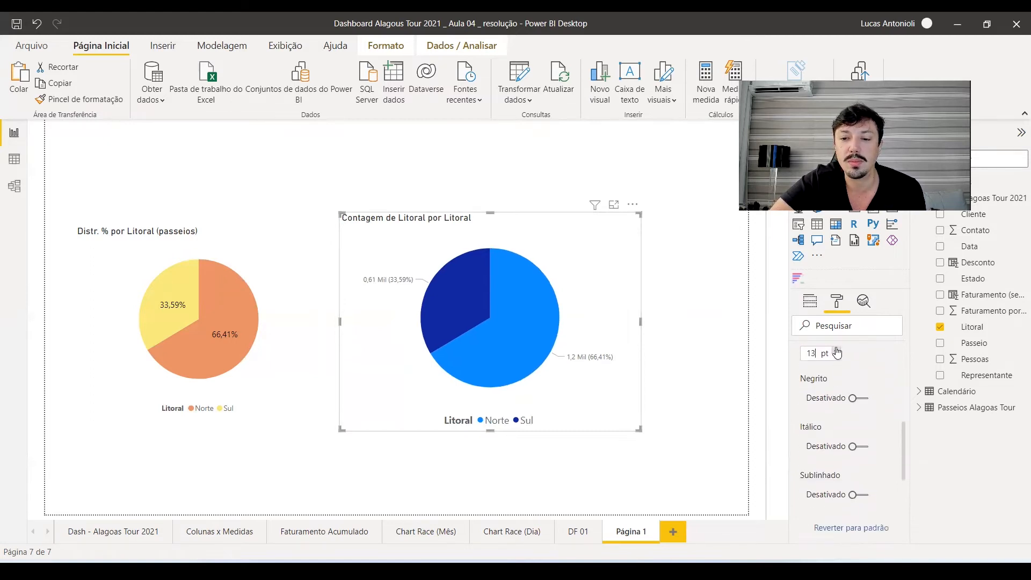
scroll(838, 390, down, 1)
click(856, 368)
click(854, 368)
Make the legend text italic, and try underlining it before turning the underline off.
scroll(862, 412, down, 2)
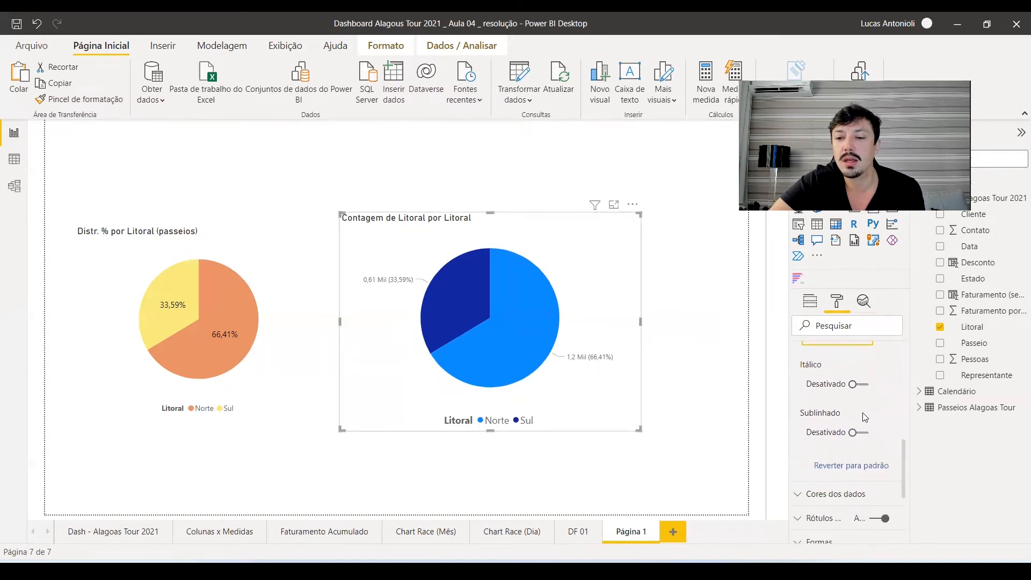
scroll(858, 411, up, 1)
click(853, 354)
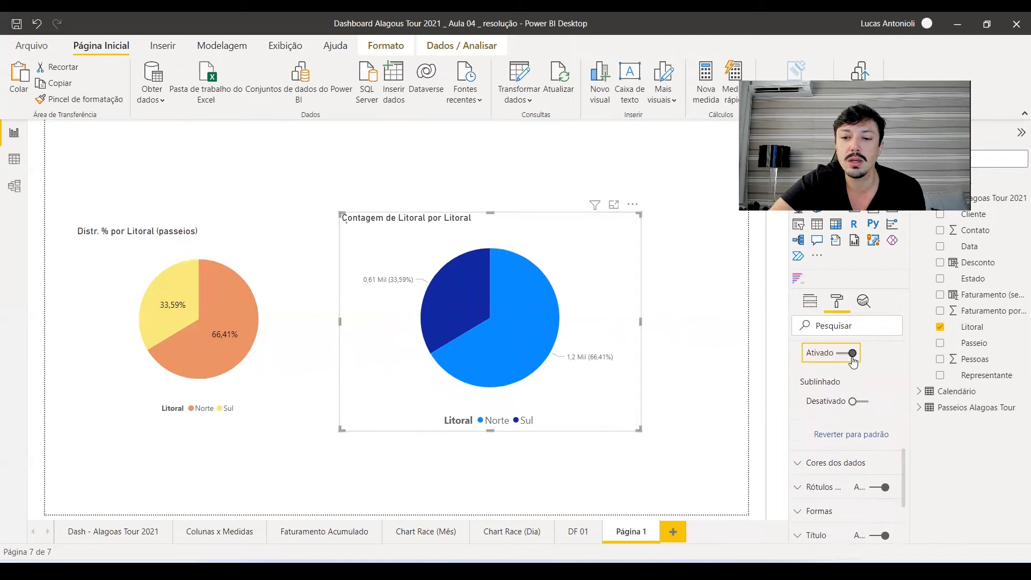
scroll(853, 365, up, 1)
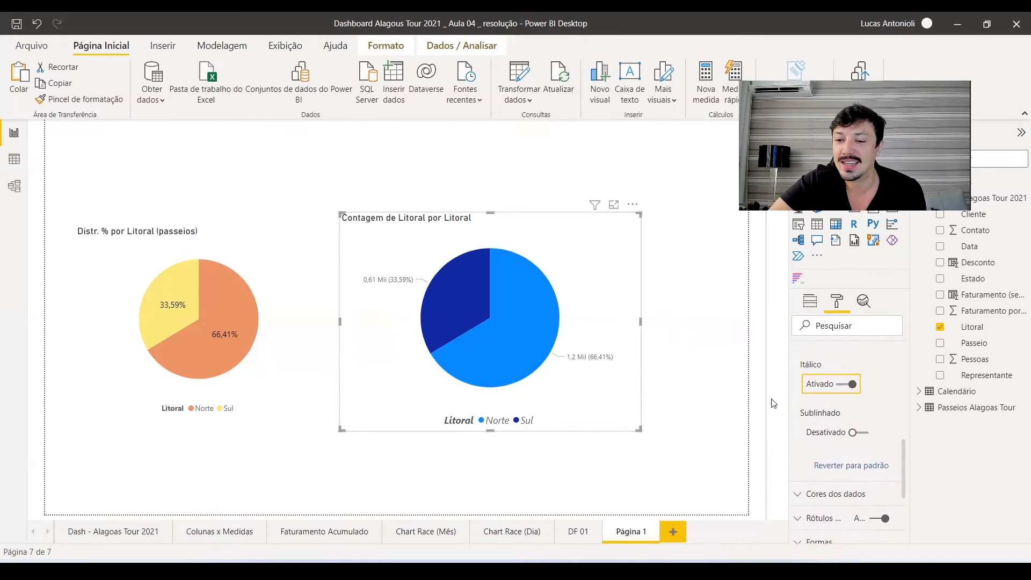
scroll(837, 387, down, 2)
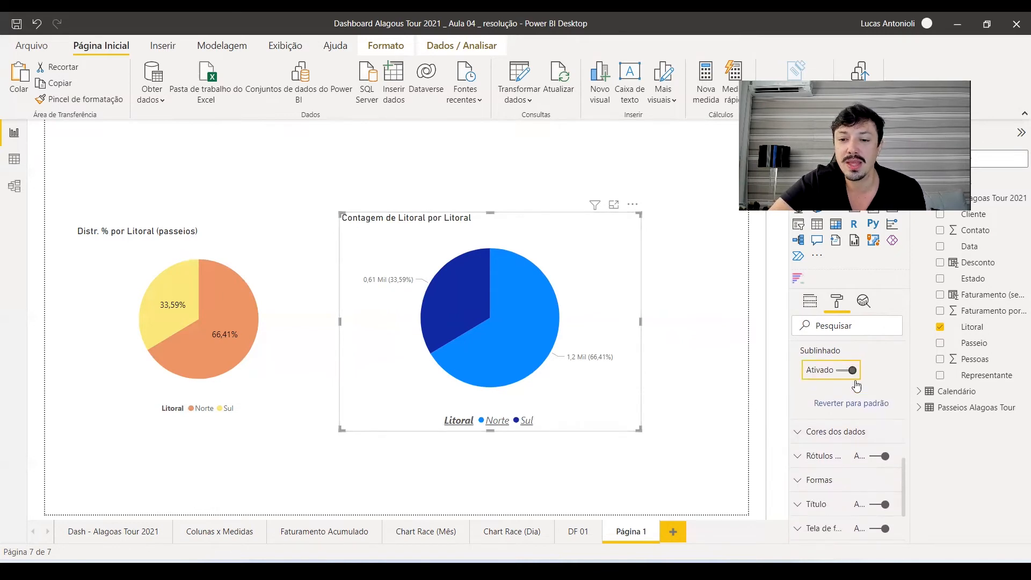
click(853, 376)
Open the custom colour settings for the Norte slice and select its hex code for replacement.
scroll(843, 376, down, 1)
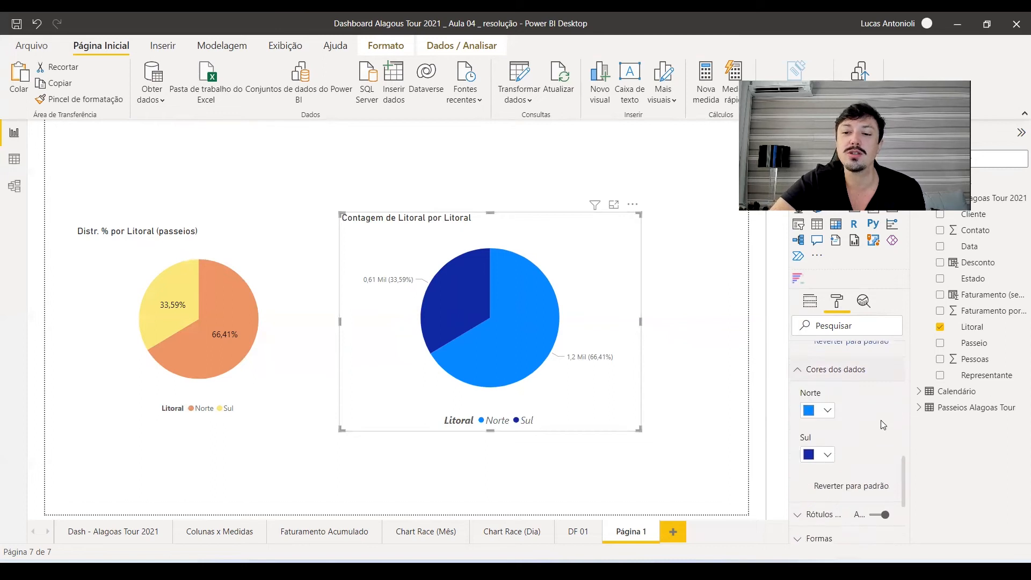
scroll(880, 419, down, 1)
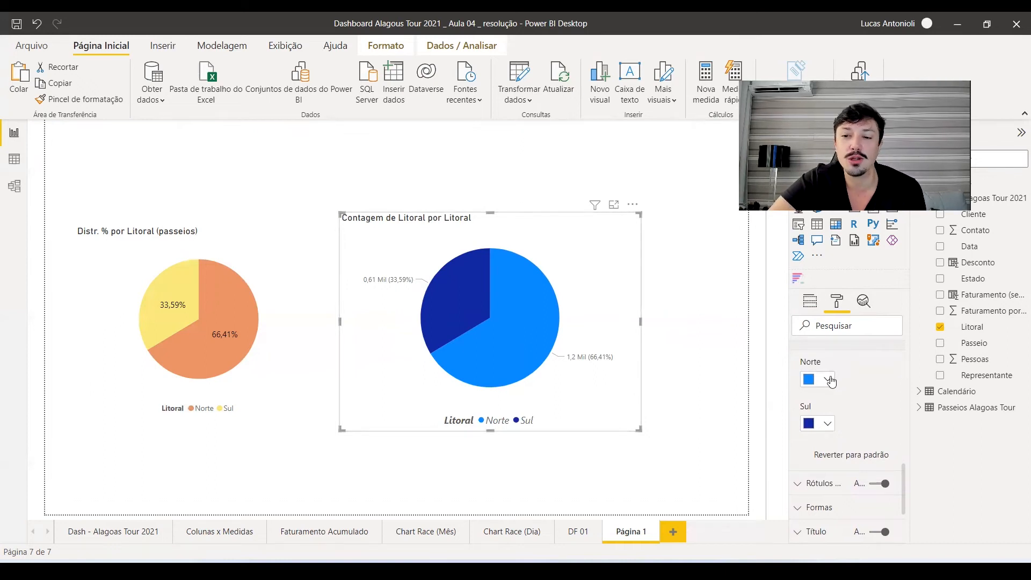
click(828, 379)
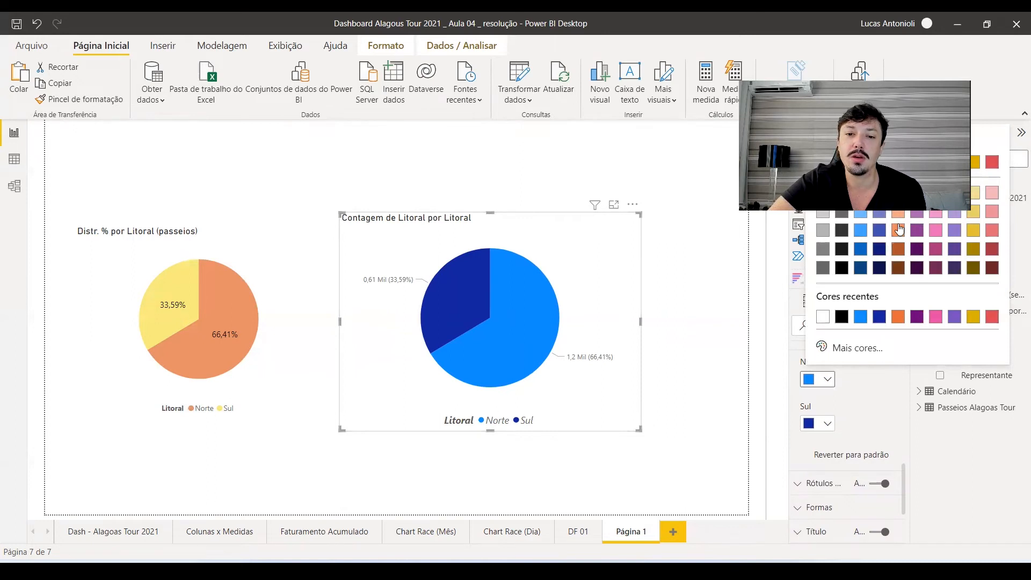
click(845, 349)
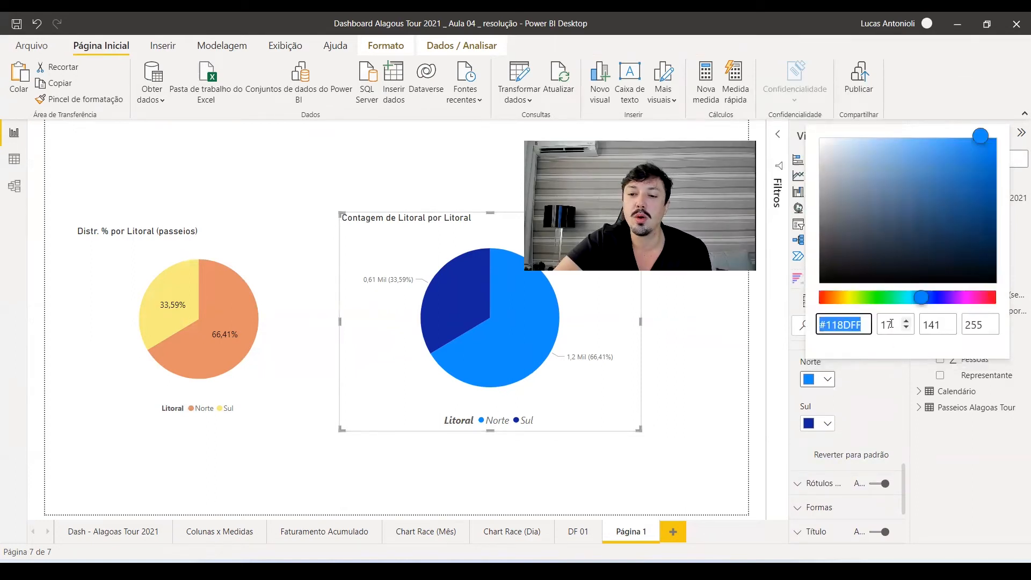
click(890, 324)
click(951, 328)
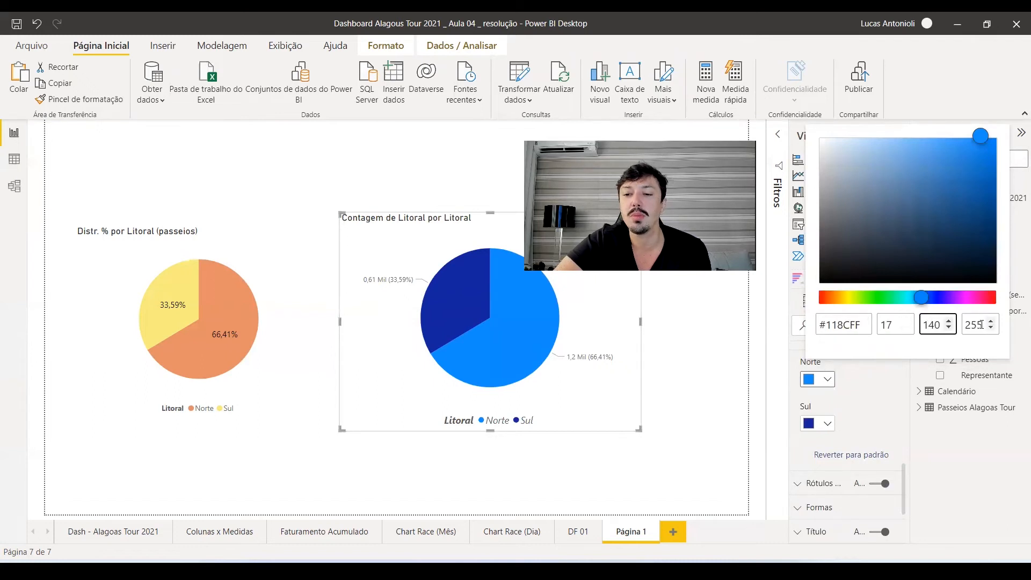
click(843, 325)
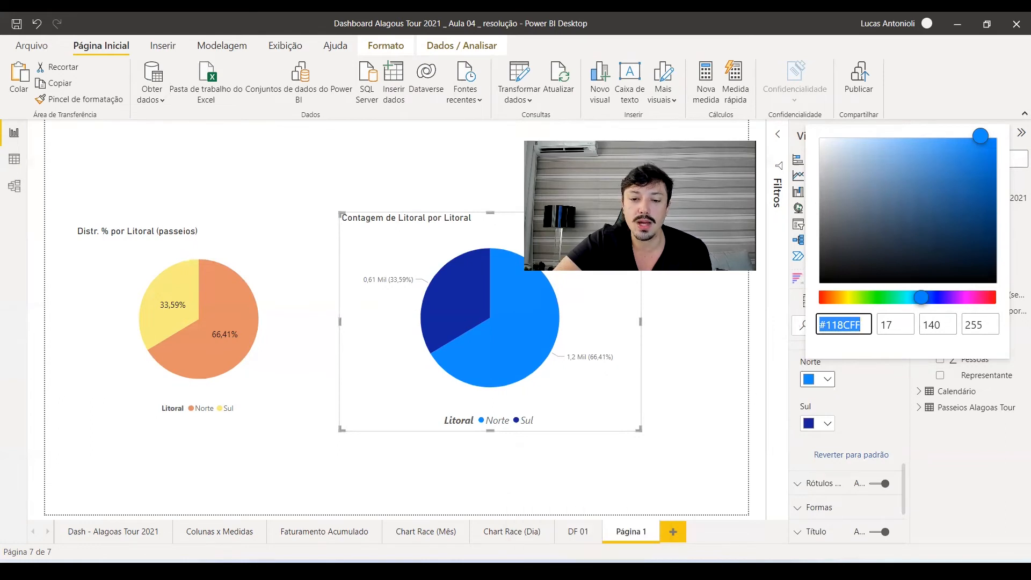
Switch to File Explorer, open the ID visual PDF in the ID Visual - Alagoas Tour folder, and copy the yellow code f8ec7d.
key(alt+Tab)
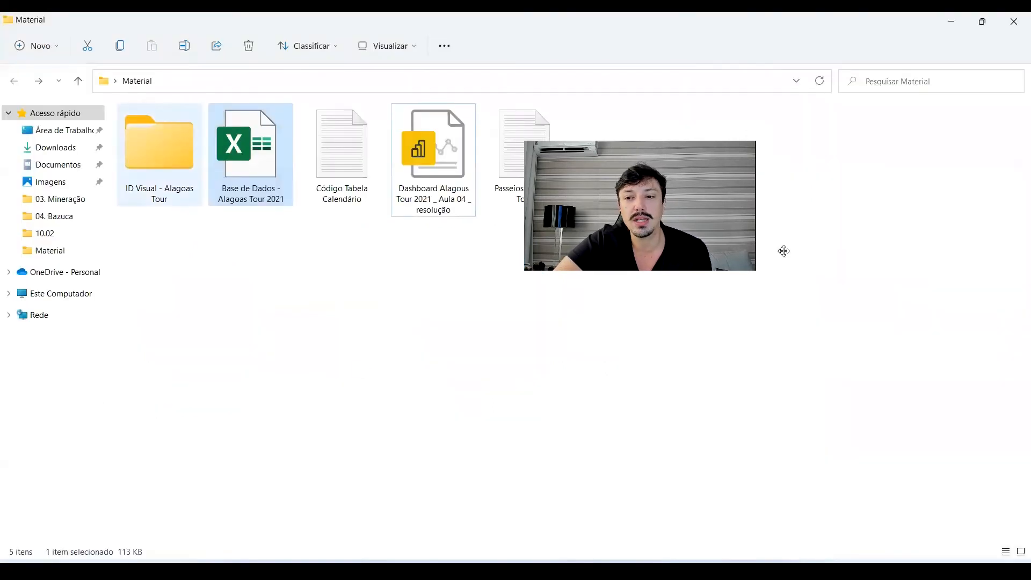
double_click(138, 153)
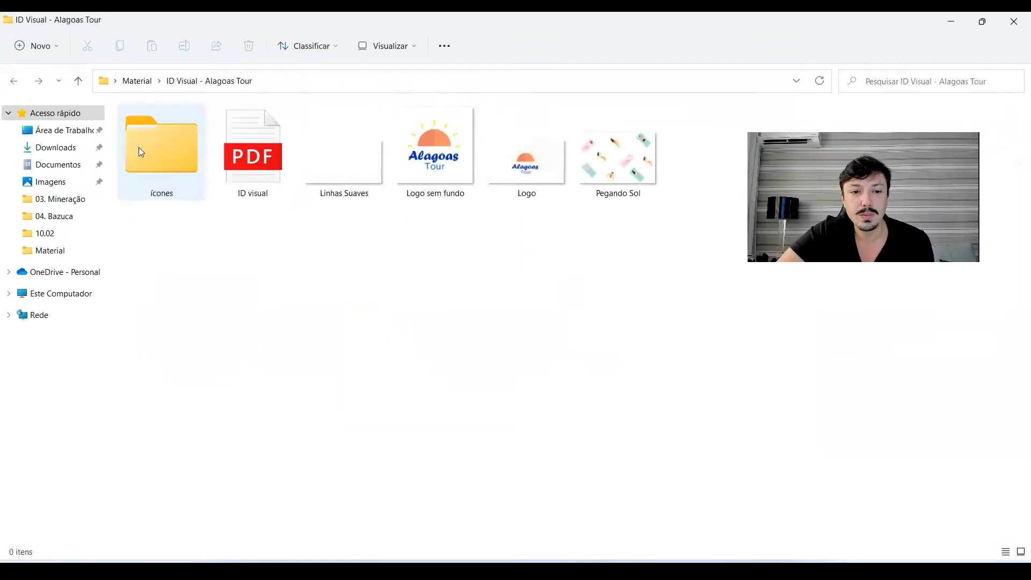
click(14, 81)
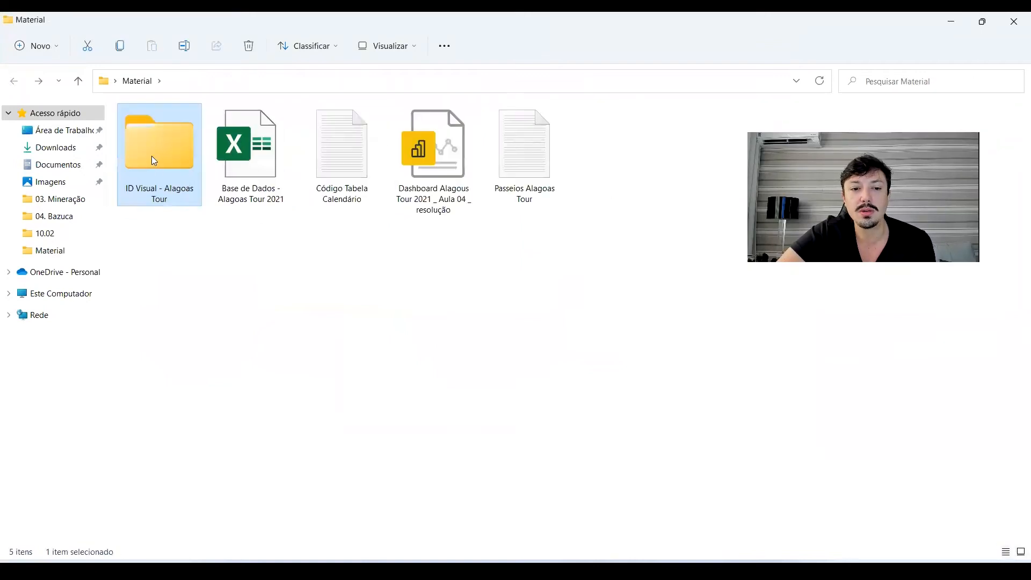
double_click(153, 160)
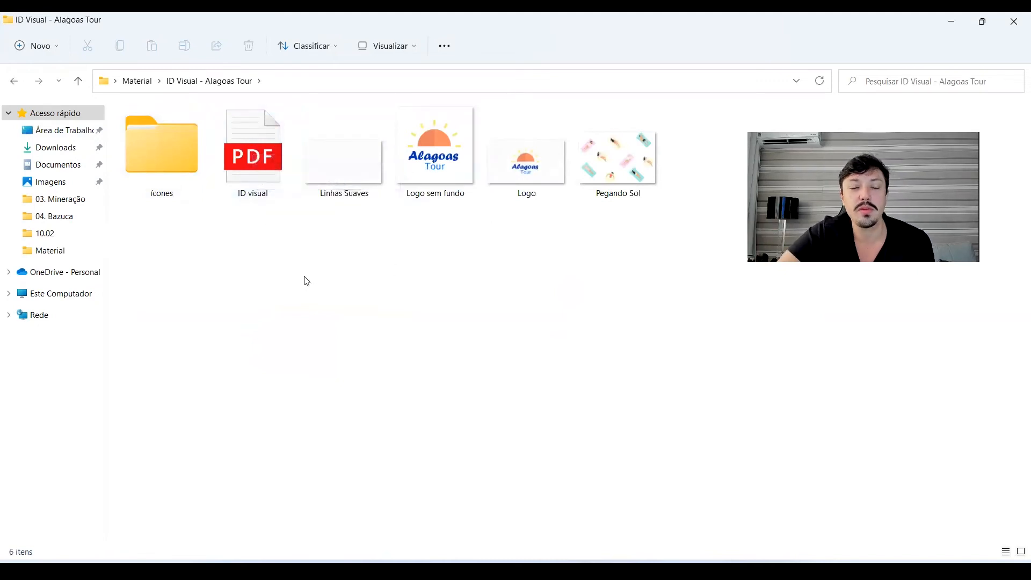
double_click(256, 157)
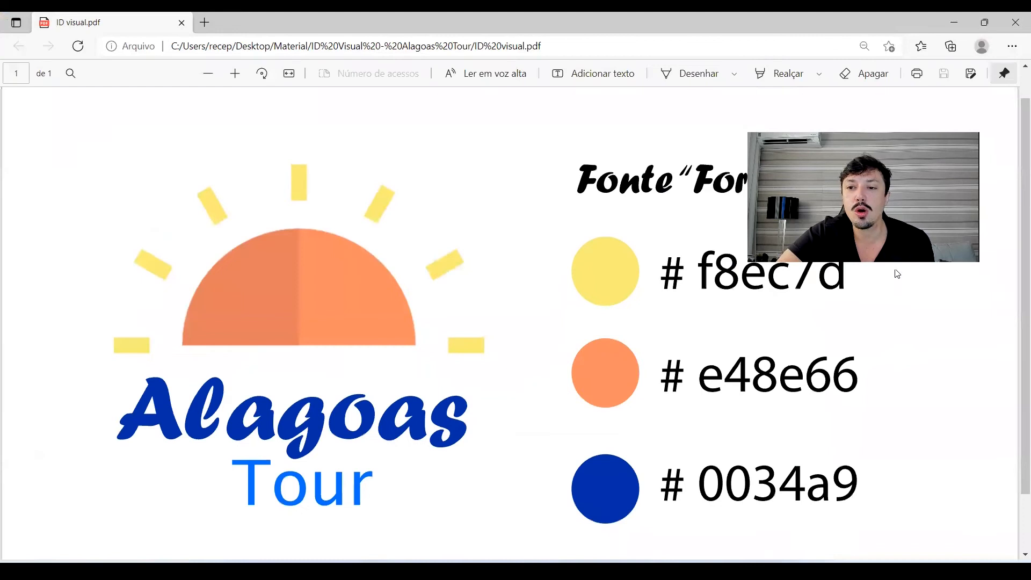
double_click(767, 274)
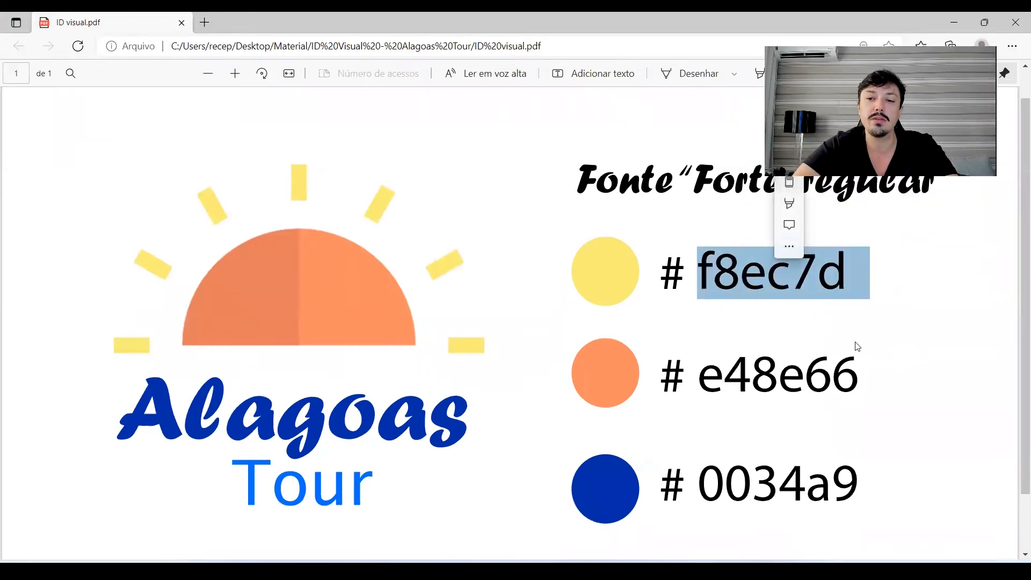
key(ctrl+c)
Return to Power BI and set the Norte slice colour to the copied hex code #F8EC7D.
key(alt+Tab)
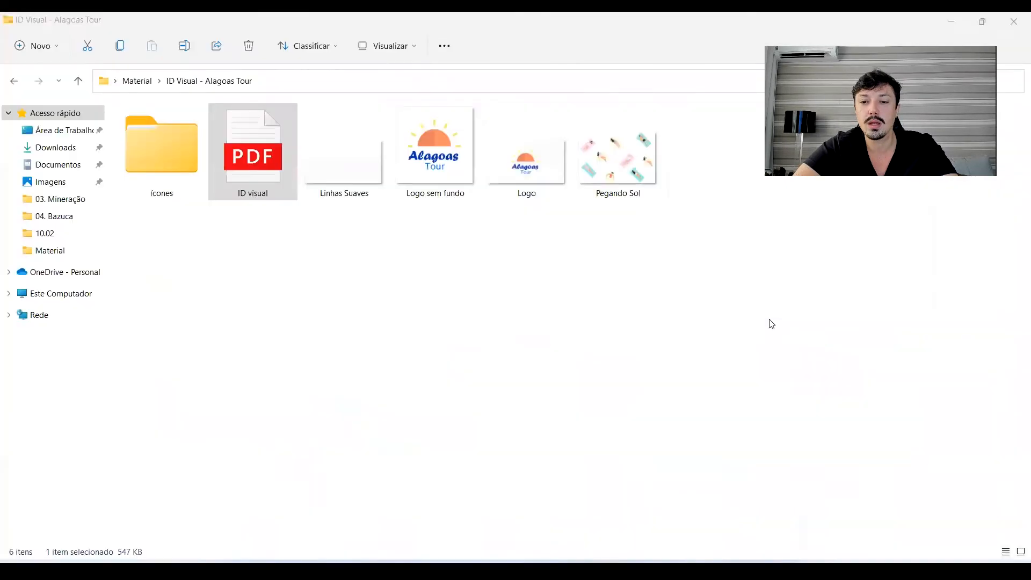
key(alt+Tab)
key(Tab)
click(841, 325)
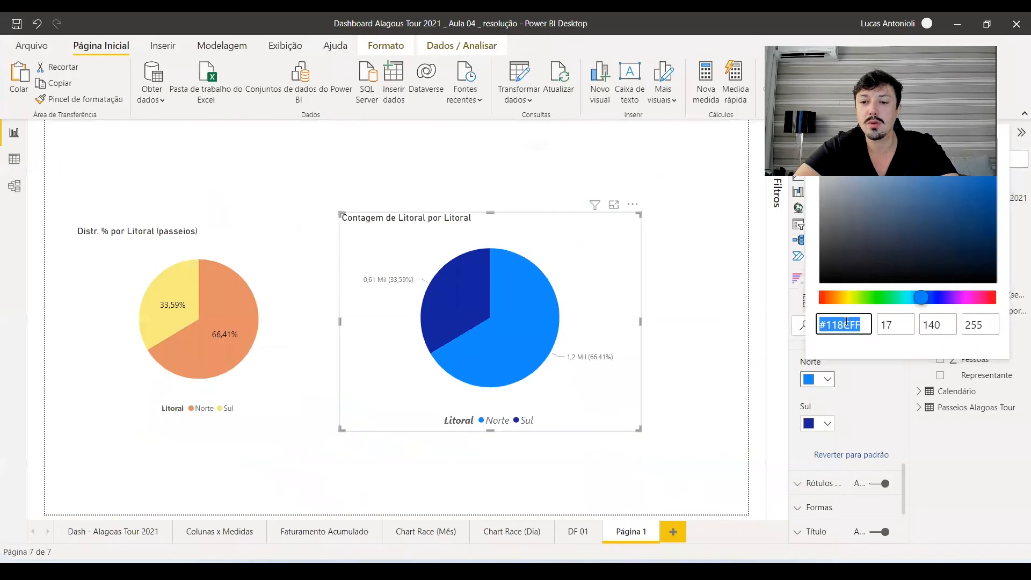
key(ctrl+v)
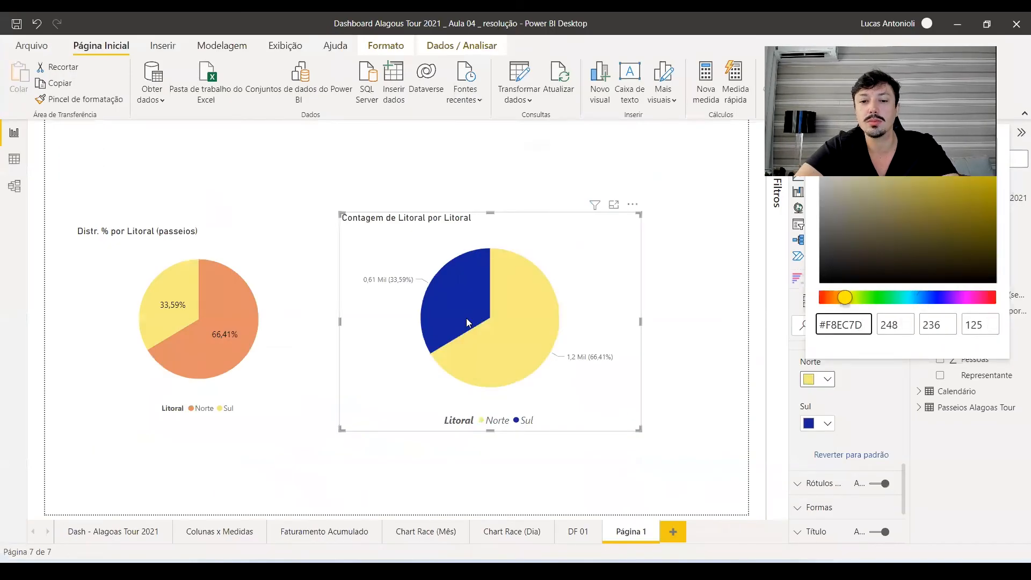
Take the orange code e48e66 from the ID visual PDF, apply it to the Sul slice, and collapse the data colour settings.
key(alt+Tab)
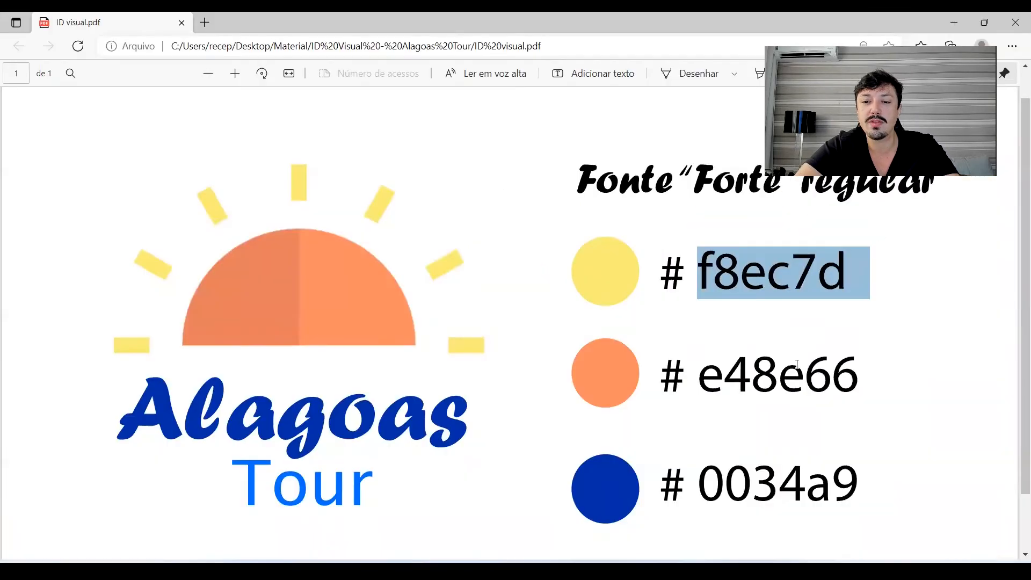
double_click(797, 364)
key(alt+Tab)
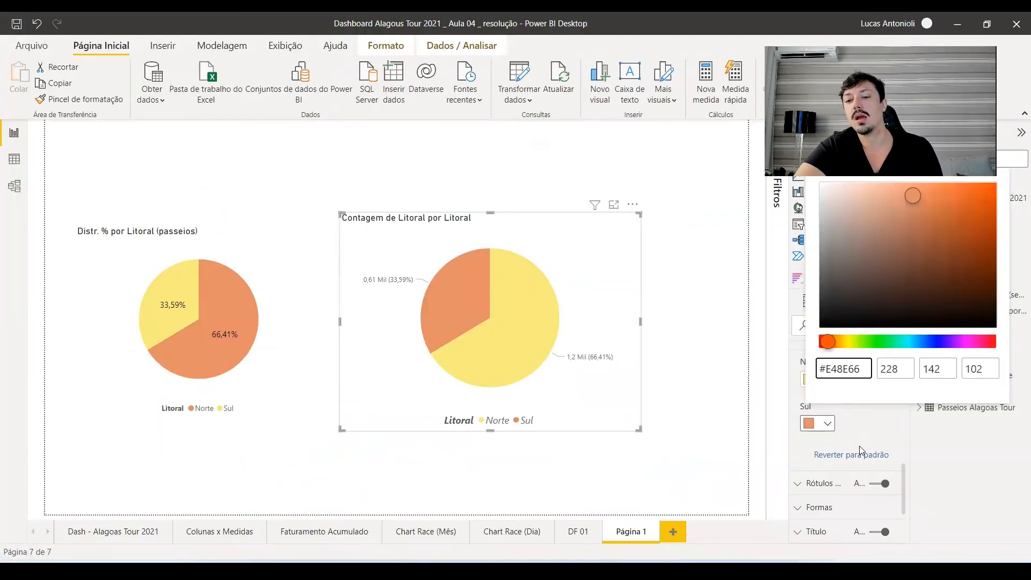
click(868, 429)
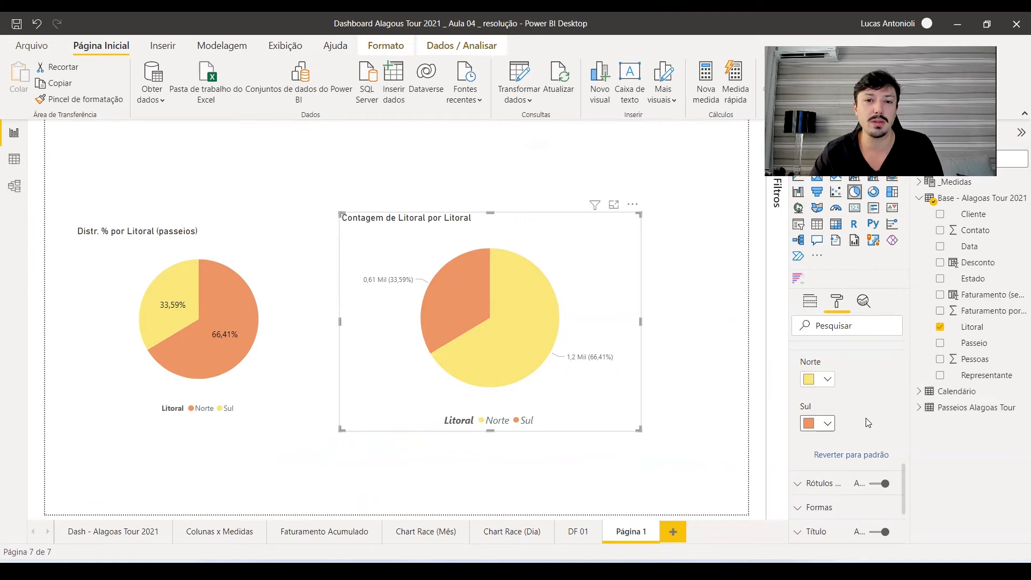
scroll(832, 382, up, 2)
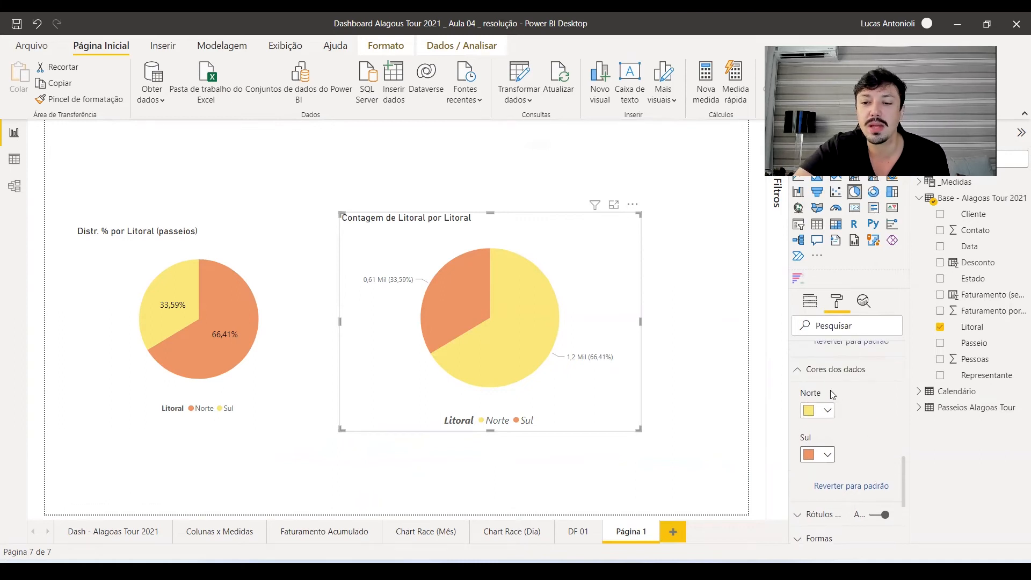
click(869, 376)
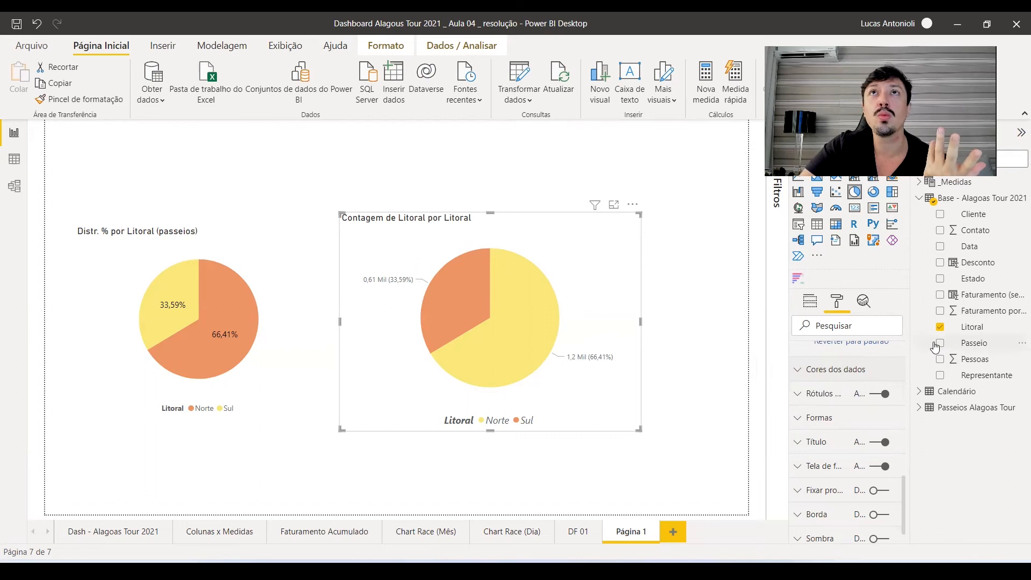
Turn the pie chart's detail labels off and back on, and set their label style to Percentual do total.
mouse_move(534, 319)
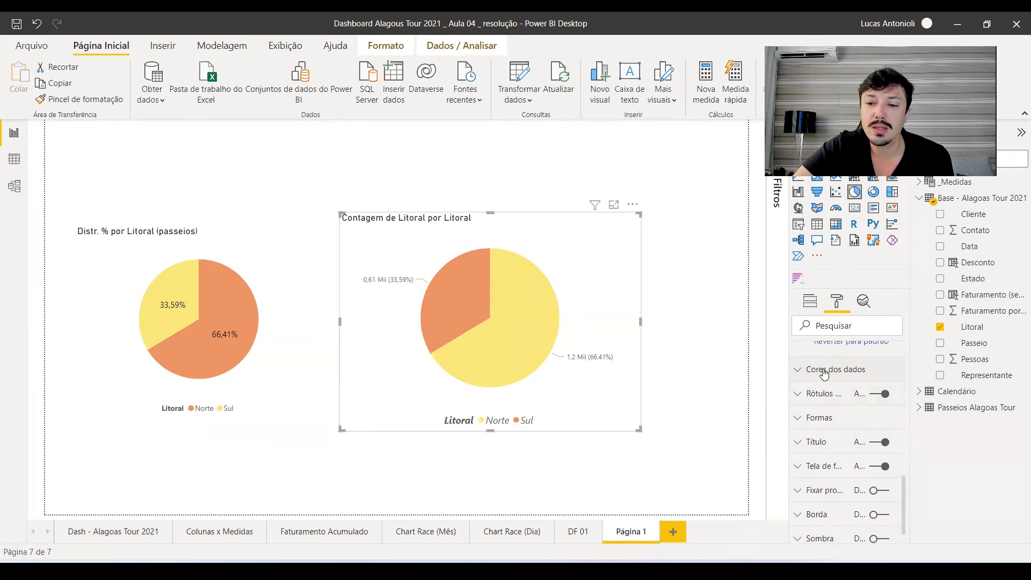
click(883, 394)
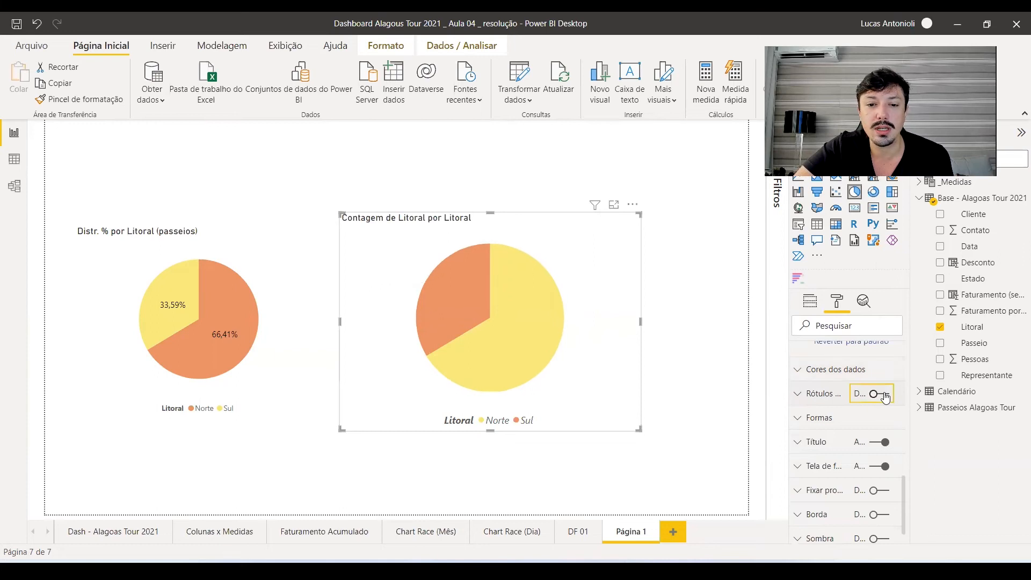
click(883, 395)
click(830, 394)
scroll(871, 433, down, 1)
scroll(872, 433, down, 1)
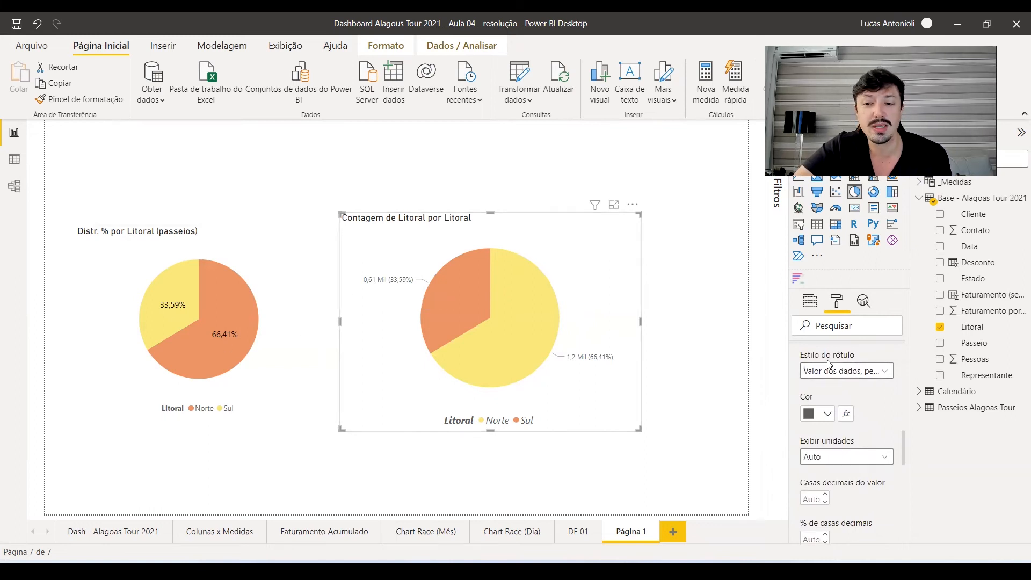
click(840, 371)
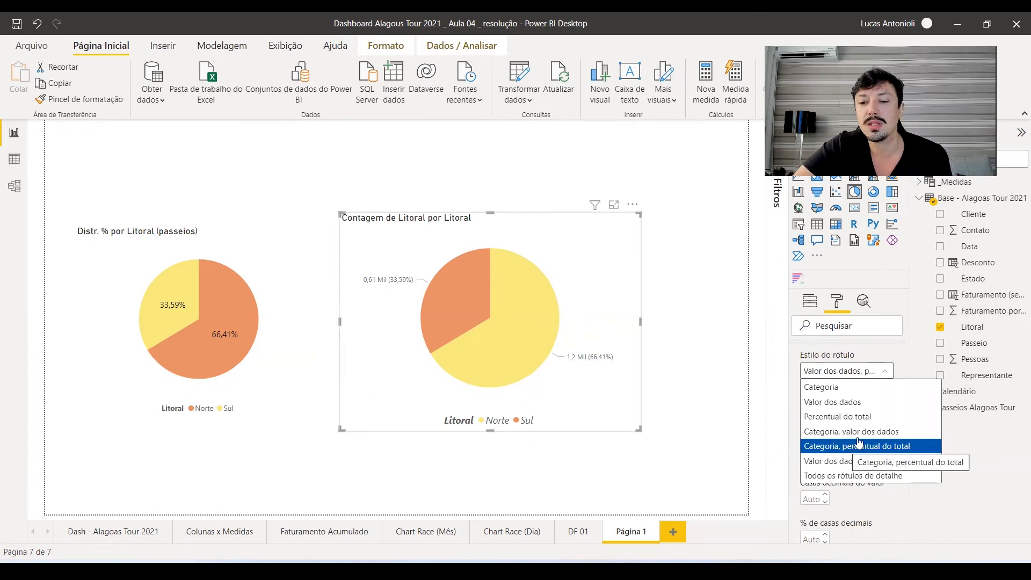
click(839, 421)
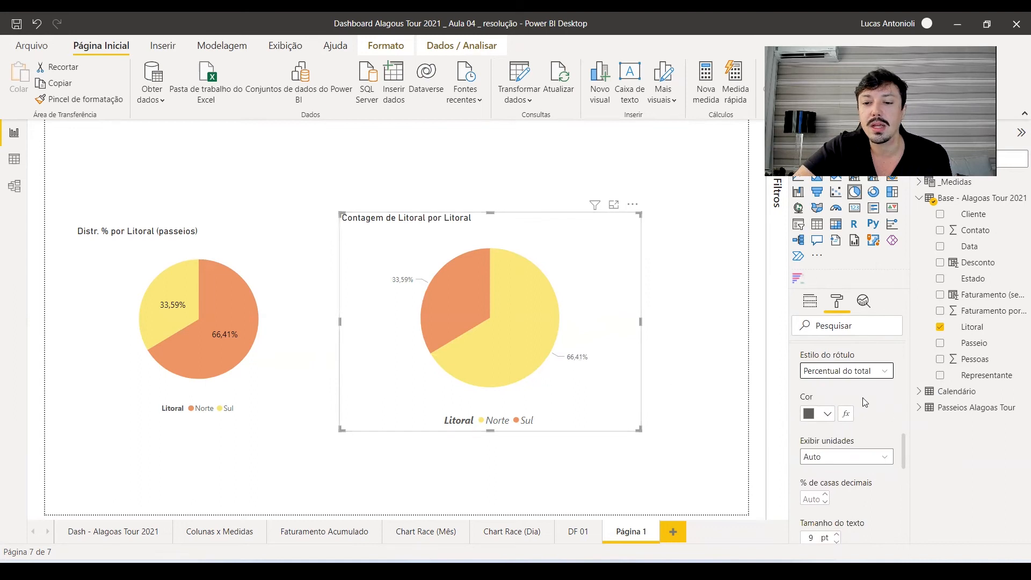
Set the detail label position to Interno.
scroll(864, 402, down, 3)
scroll(862, 397, down, 7)
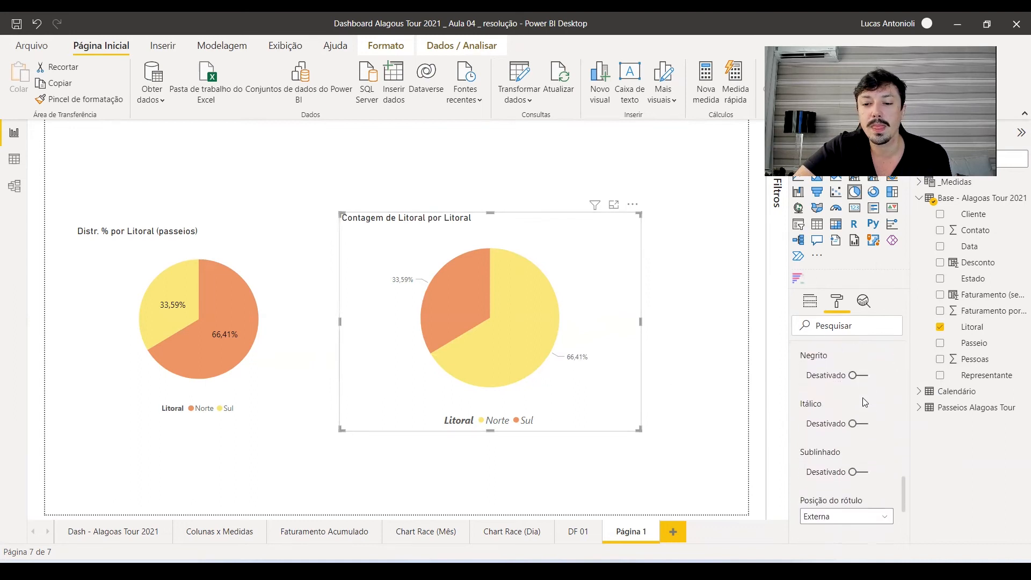
click(838, 463)
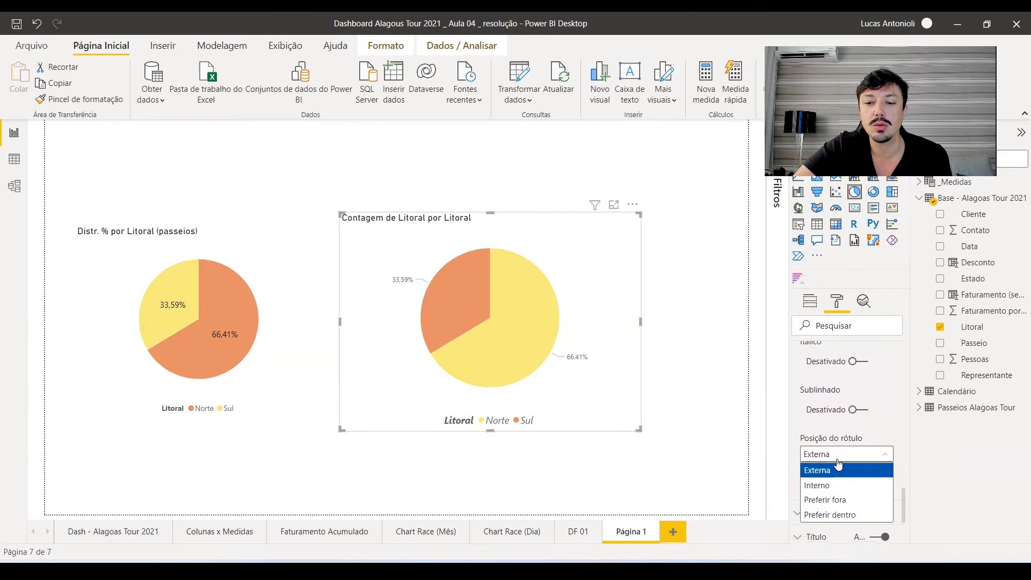
click(845, 486)
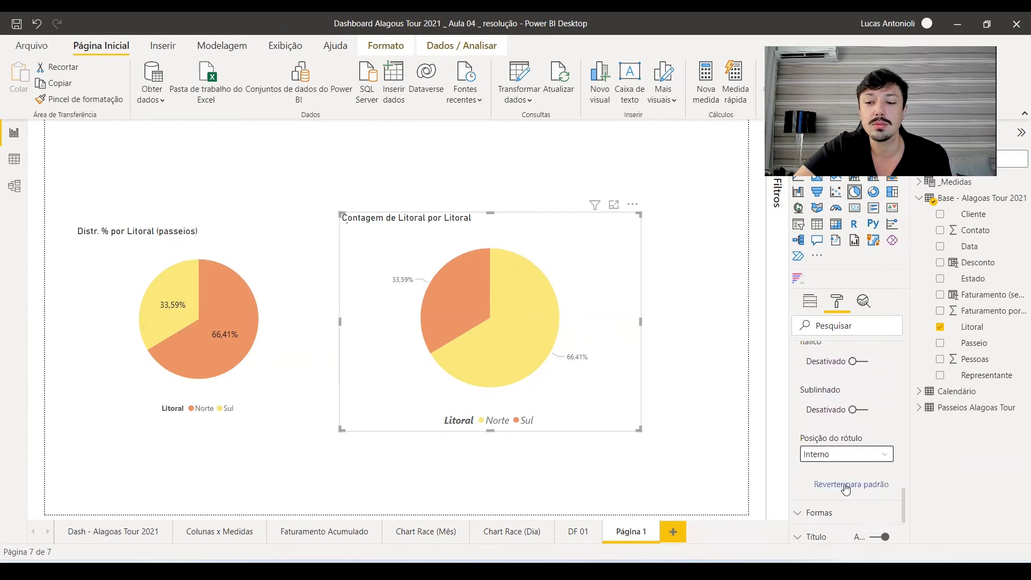
Set the detail labels' text size to 15 pt and their colour to black.
scroll(850, 416, up, 6)
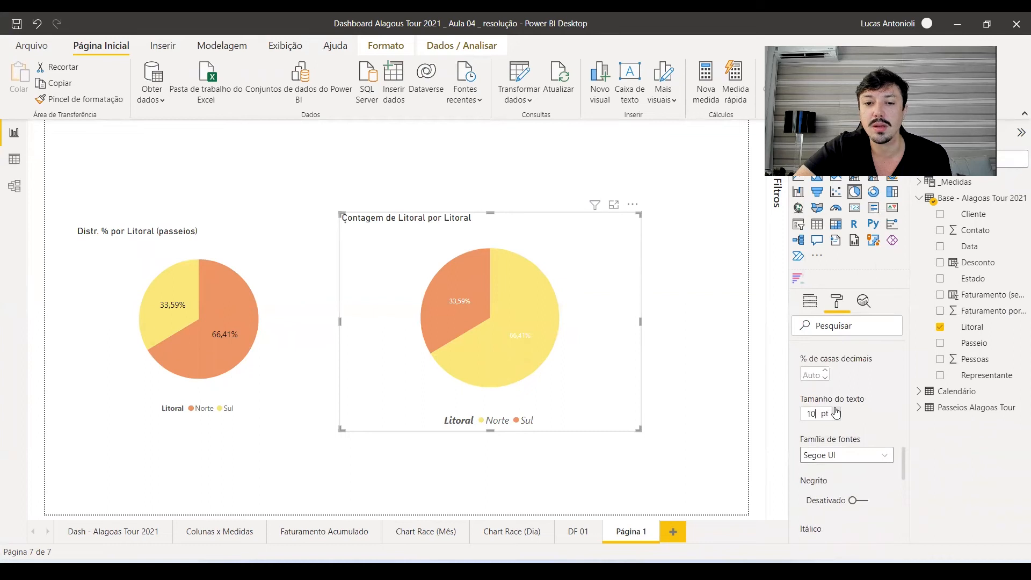
click(835, 410)
click(836, 411)
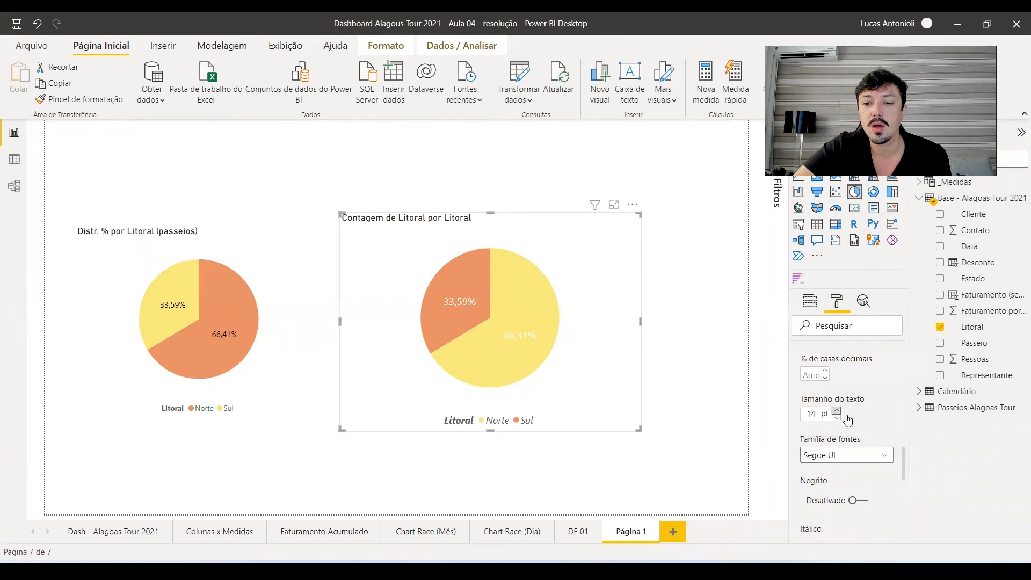
scroll(866, 429, up, 3)
click(827, 382)
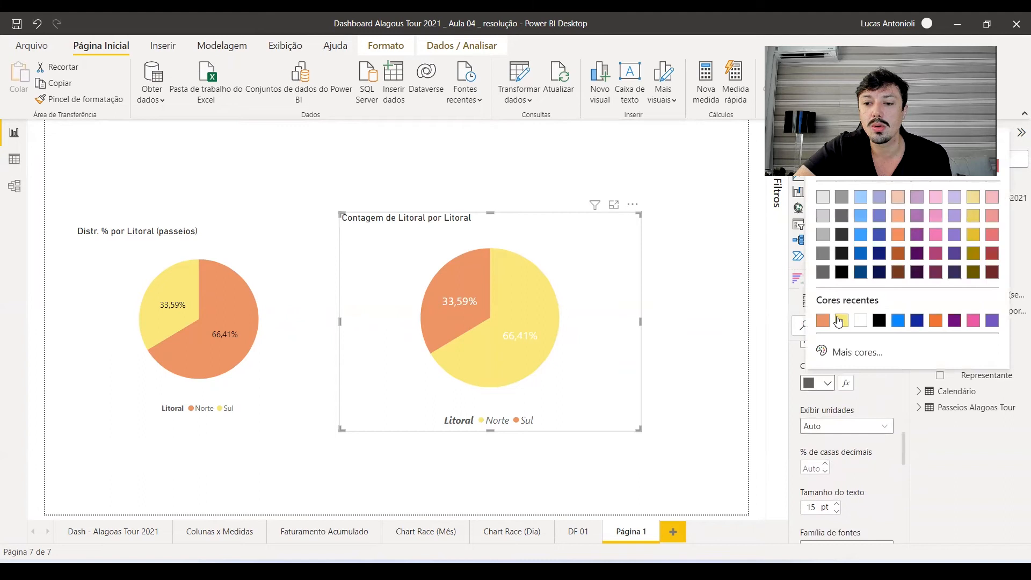
click(879, 322)
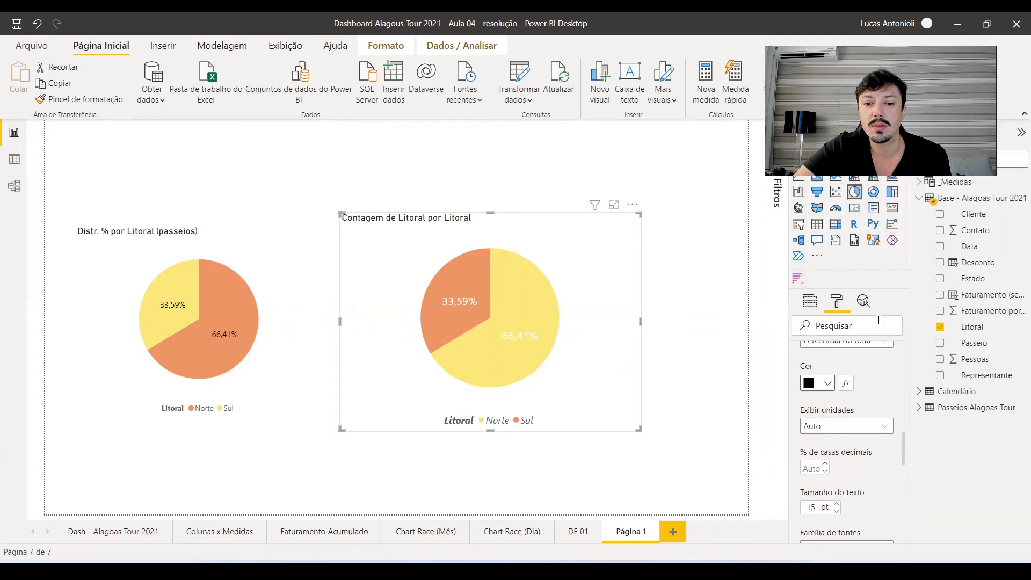
scroll(834, 453, up, 1)
scroll(834, 452, up, 1)
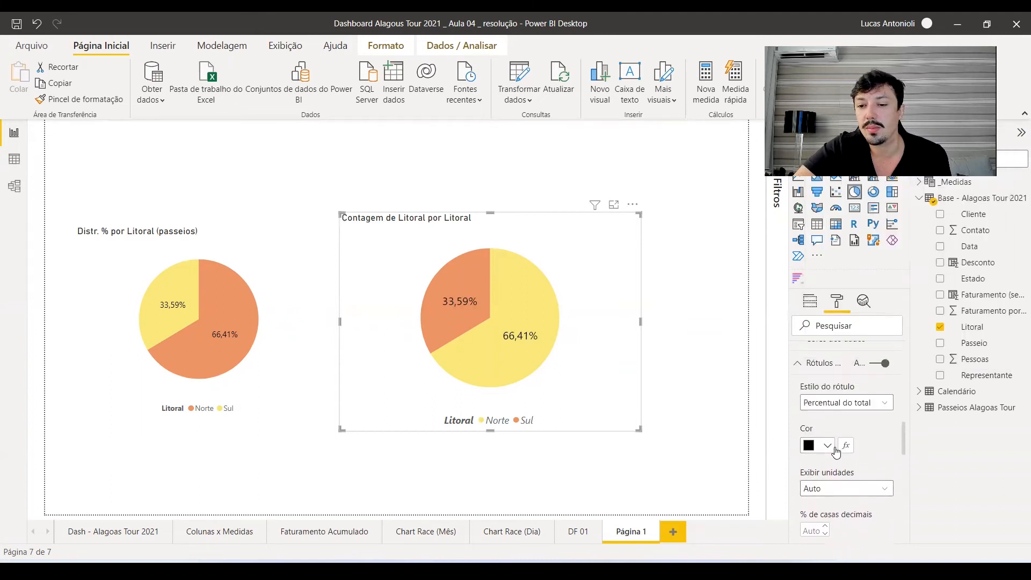
scroll(844, 454, up, 1)
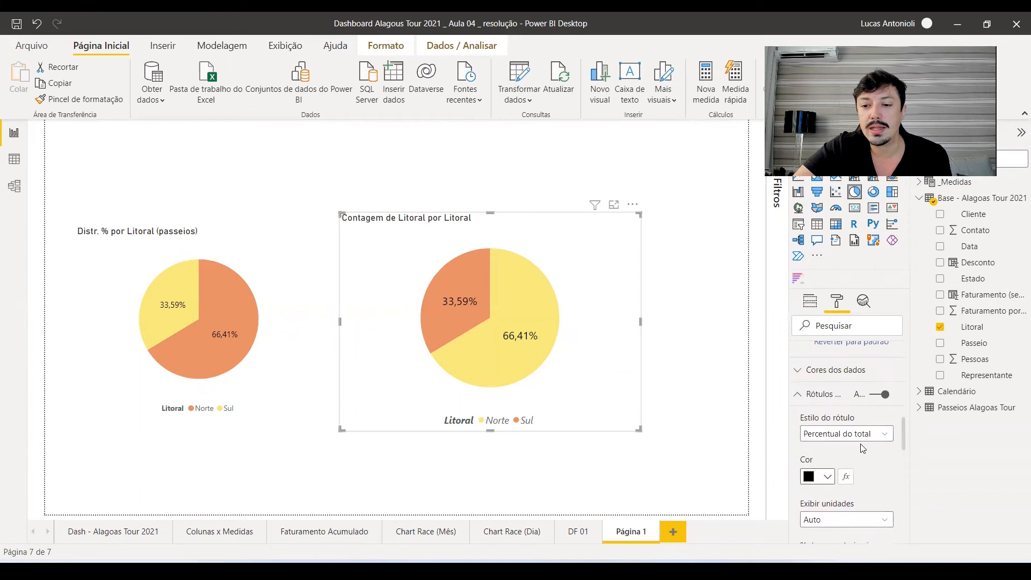
scroll(858, 445, down, 1)
scroll(865, 416, down, 1)
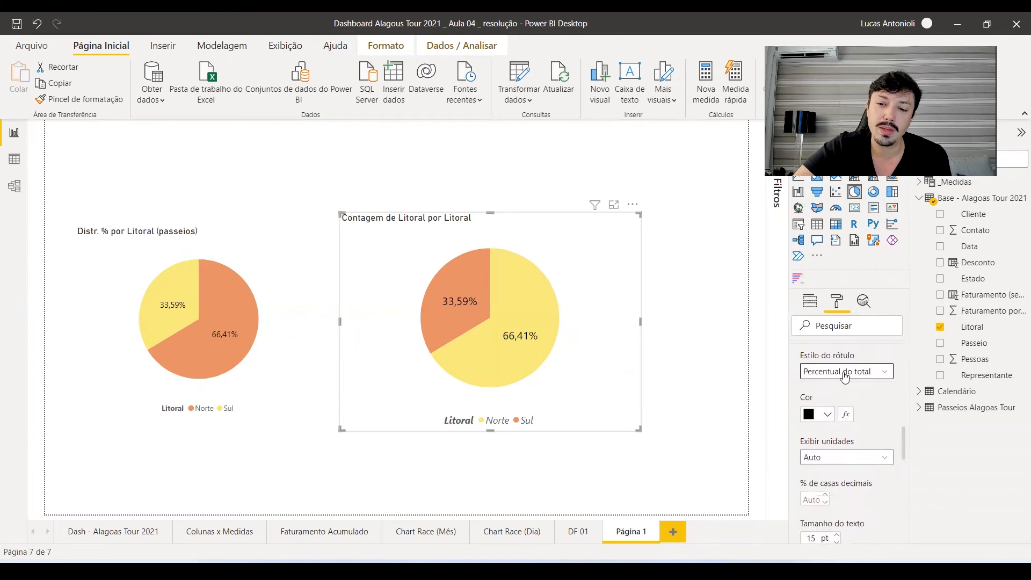
Set the new pie chart's detail label style to Categoria, percentual do total, and collapse the detail label settings.
click(858, 371)
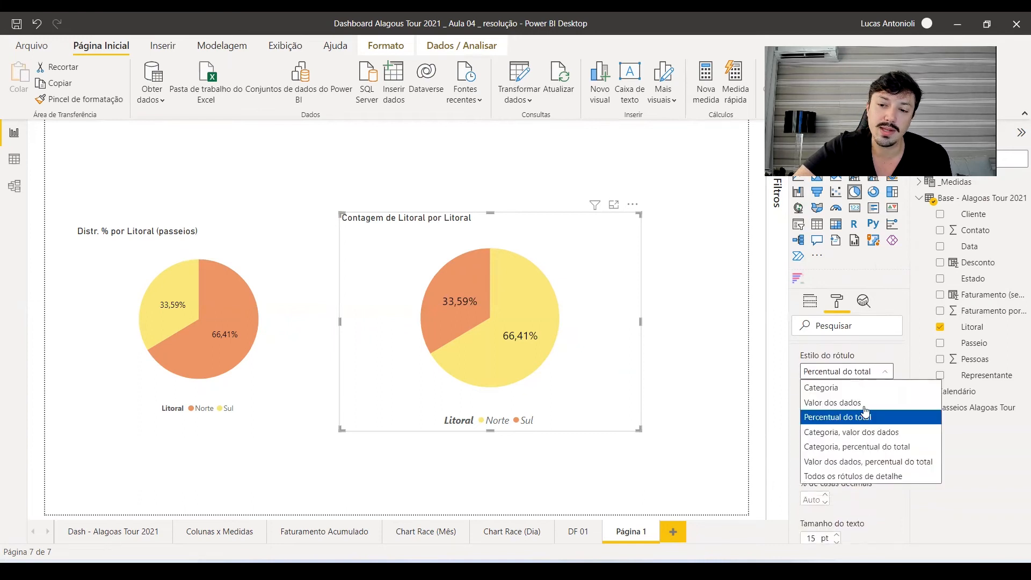
click(877, 447)
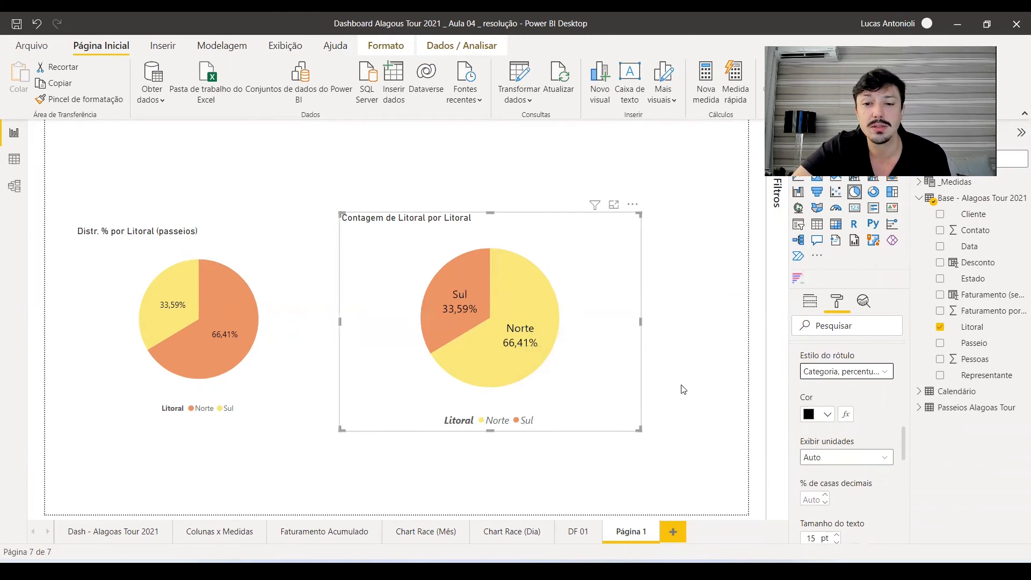
scroll(849, 411, up, 3)
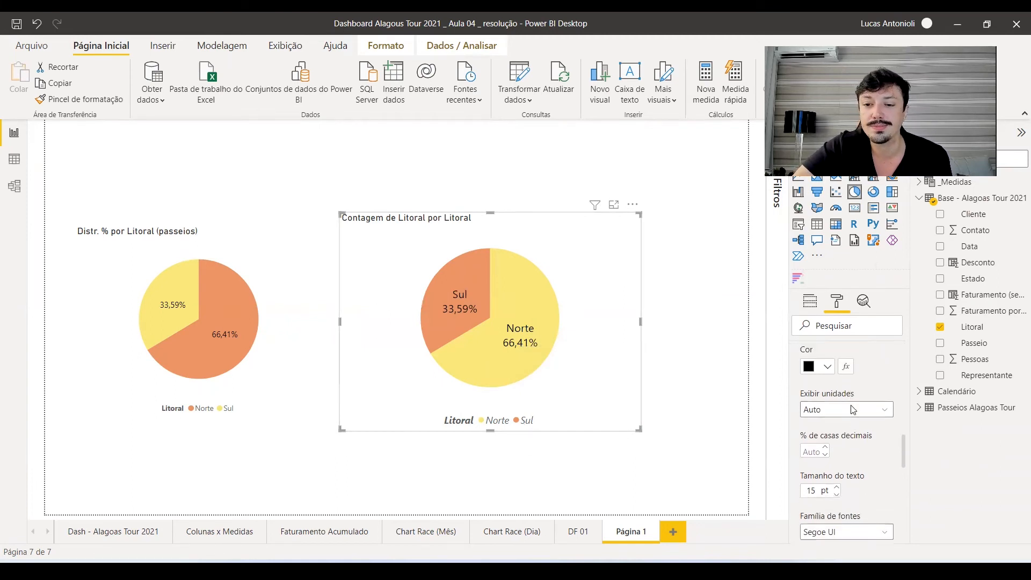
click(837, 411)
click(839, 412)
click(827, 427)
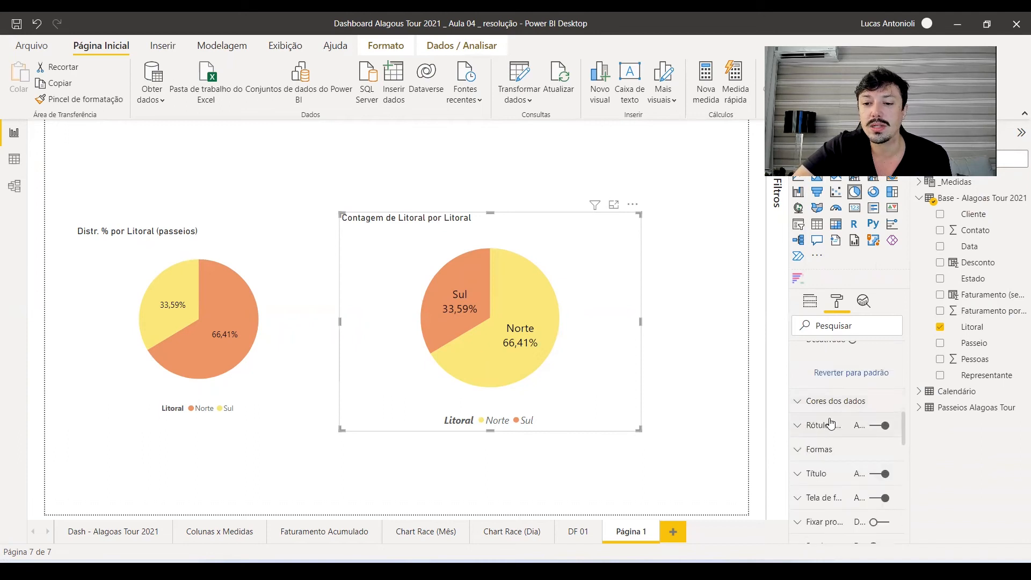
Toggle the pie chart's title off and back on, and set its text to "Distribuição % por Litoral (Passeios)".
scroll(838, 397, down, 3)
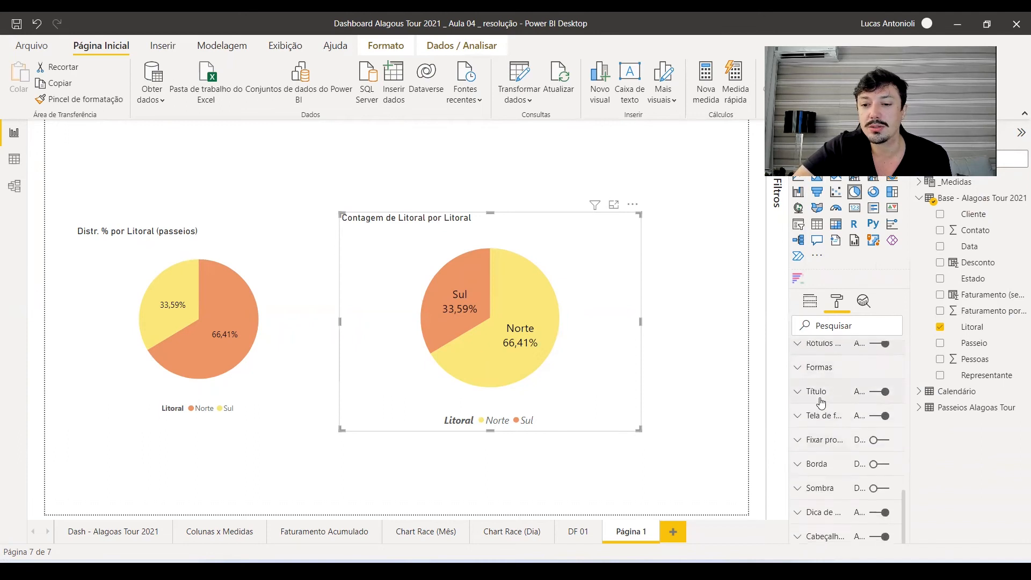
click(883, 393)
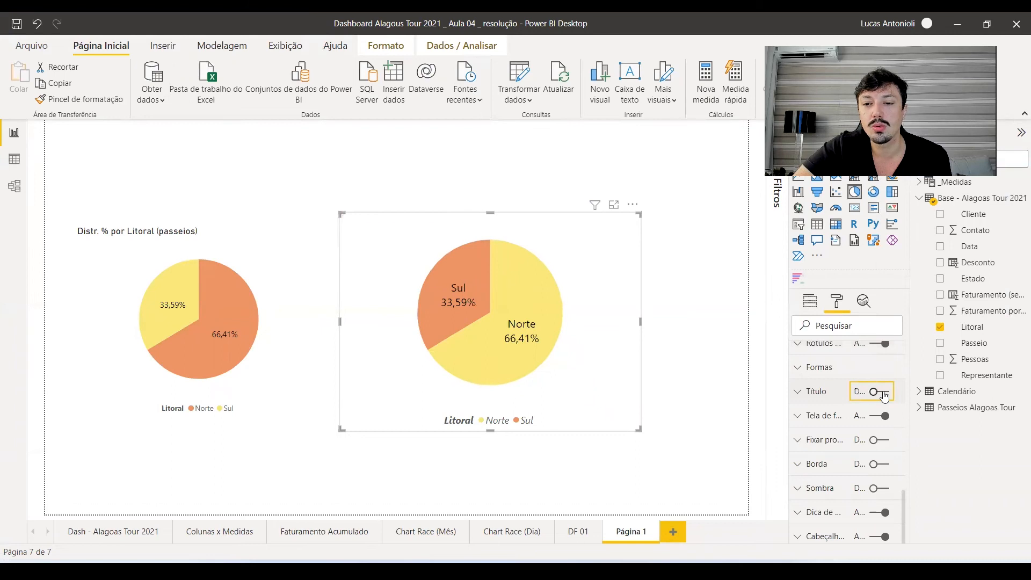
click(883, 394)
click(824, 392)
double_click(847, 431)
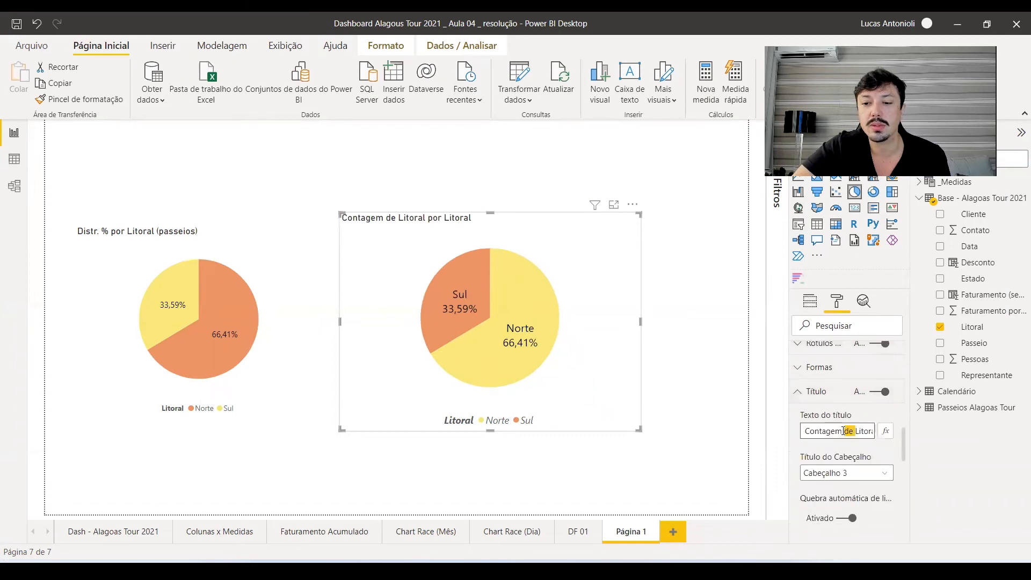
key(ctrl+a)
text(D)
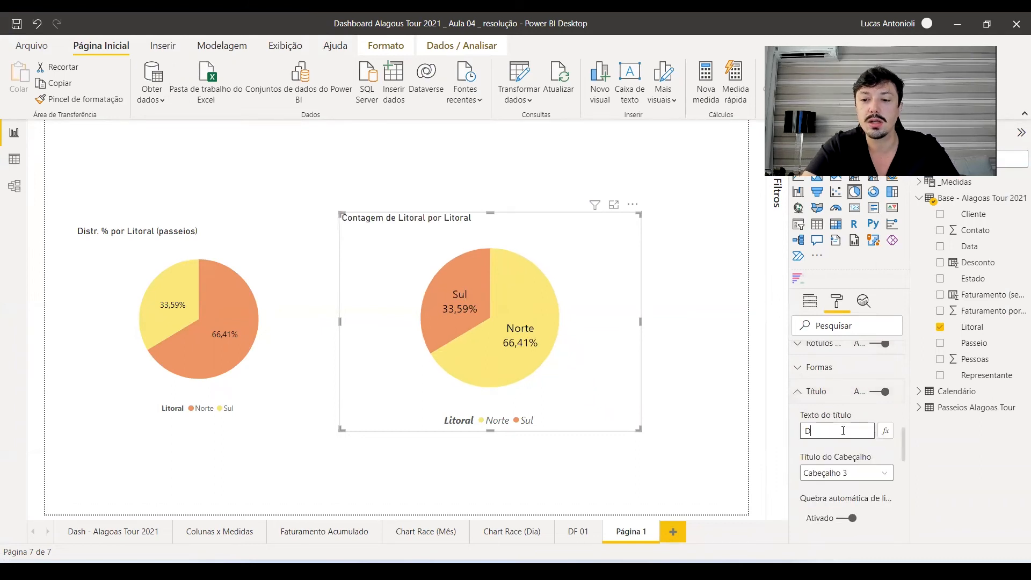
text(isti)
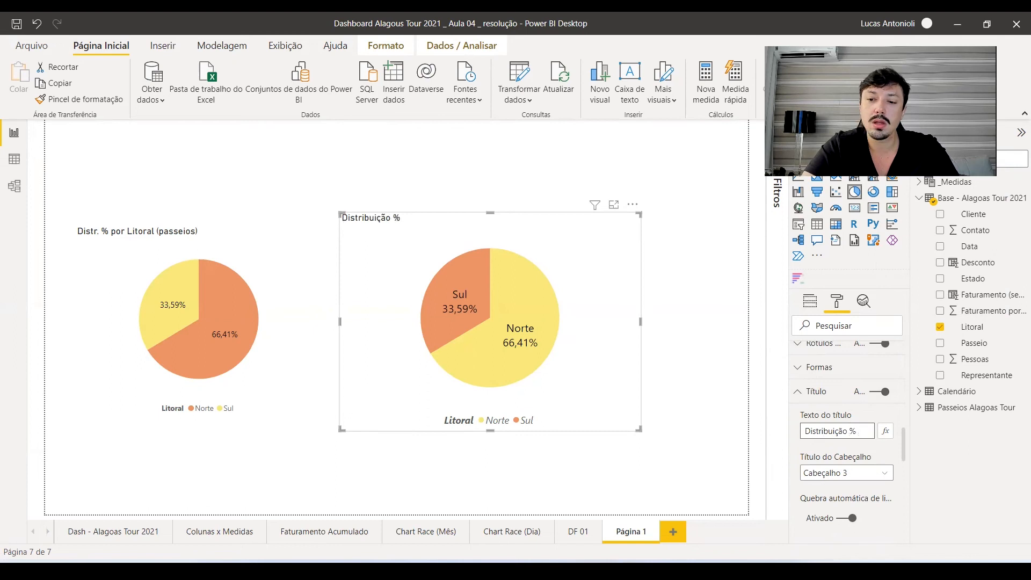
text(ibuição % por Li)
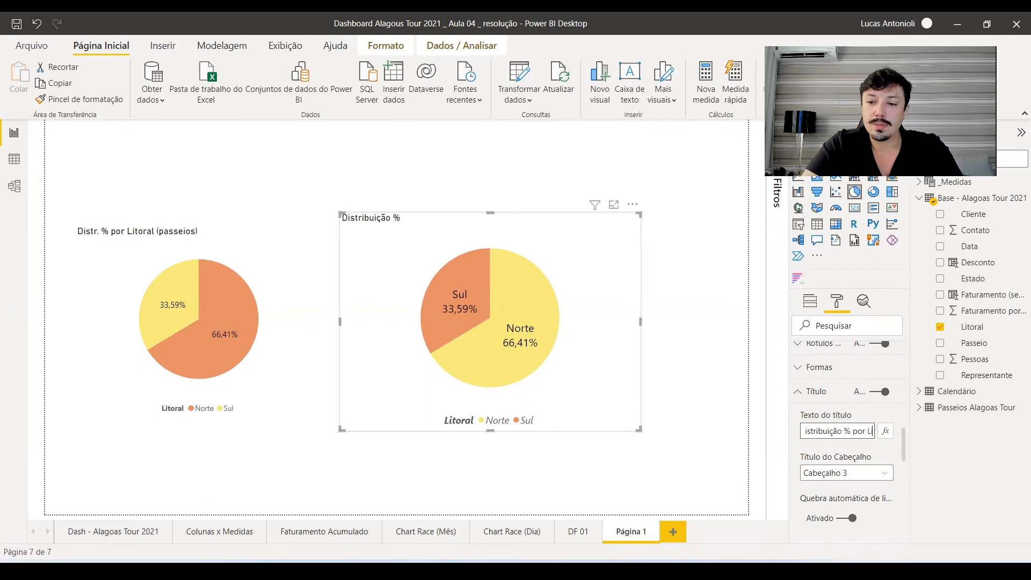
text(toral ()
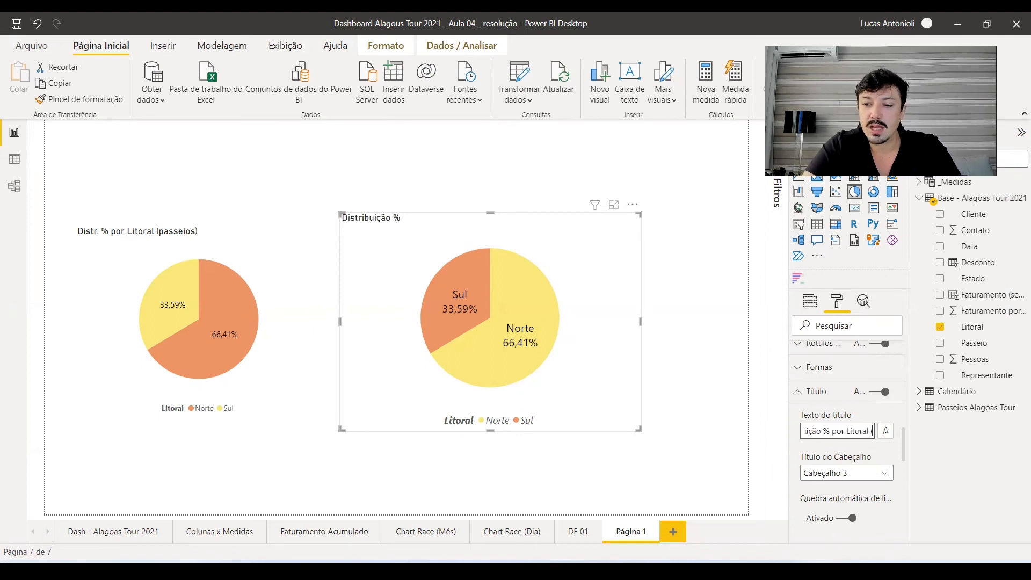
text(Passeios))
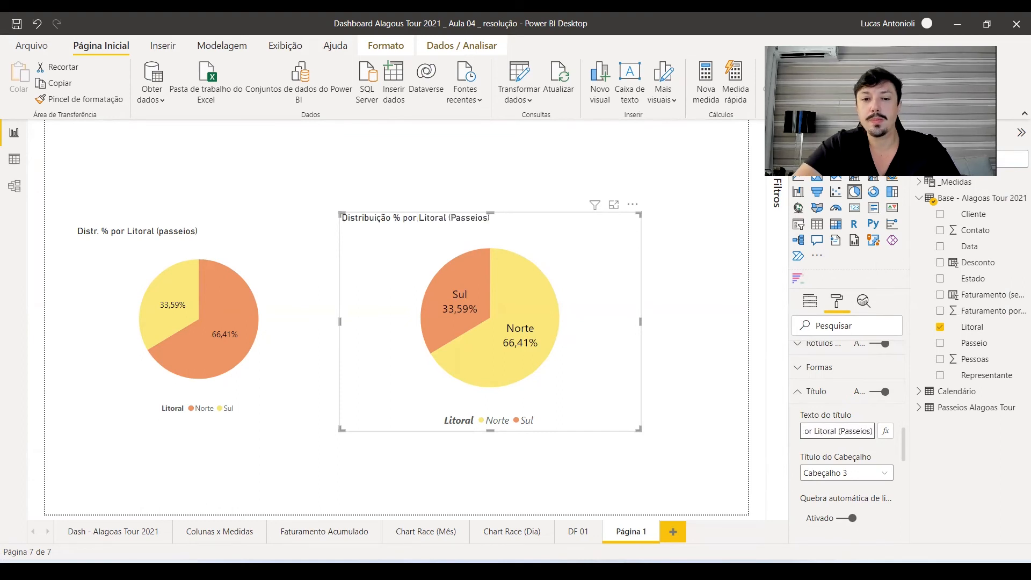
click(514, 431)
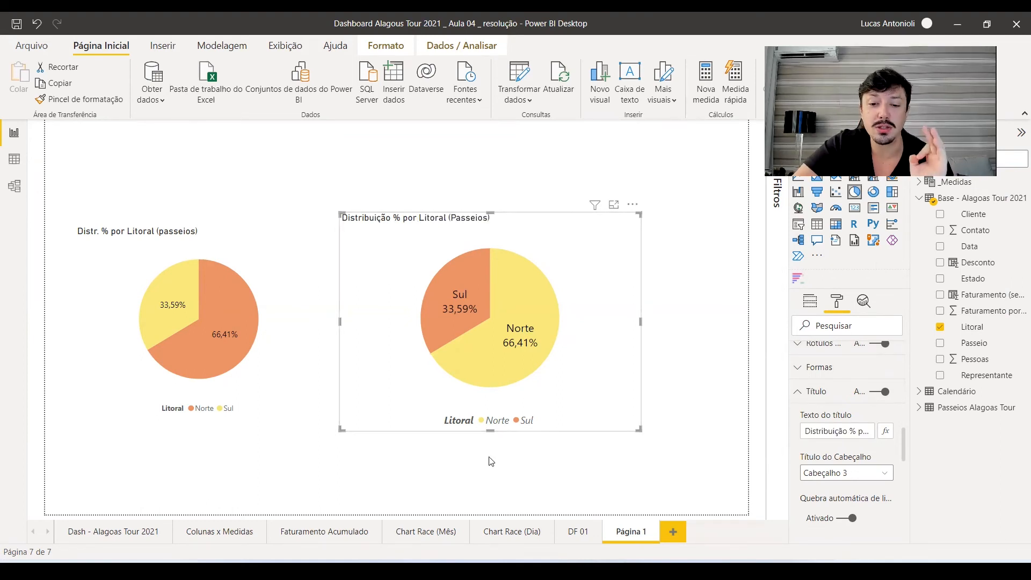
Switch to the browser, examine the Google image results for "bad chart pie", and close the browser.
key(alt+Tab)
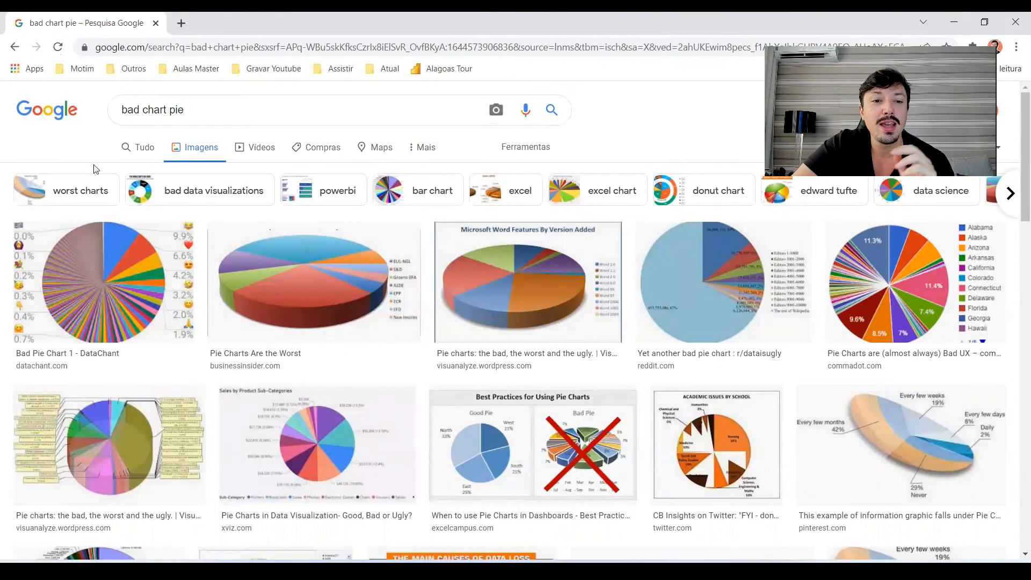
triple_click(199, 115)
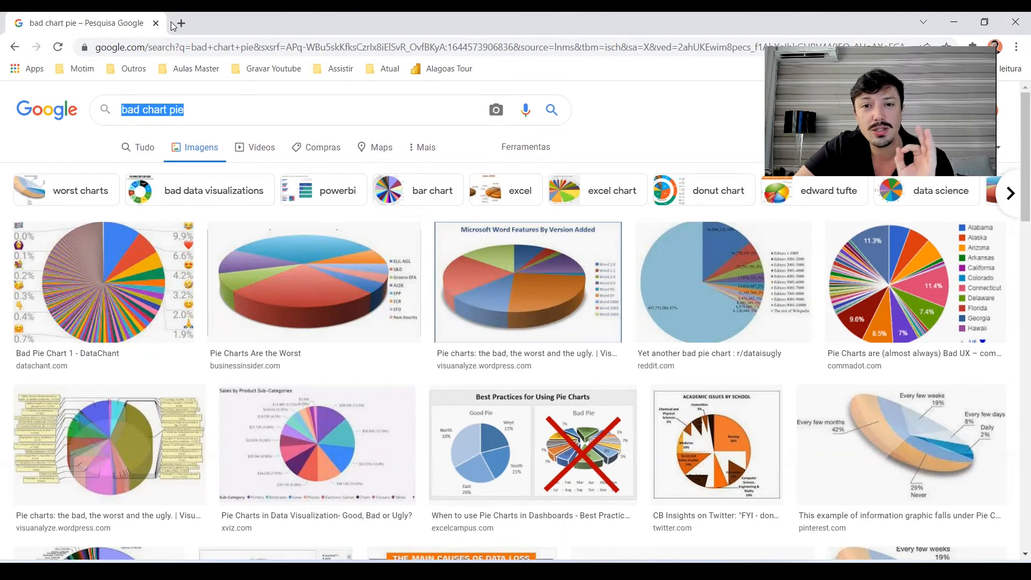
click(1015, 24)
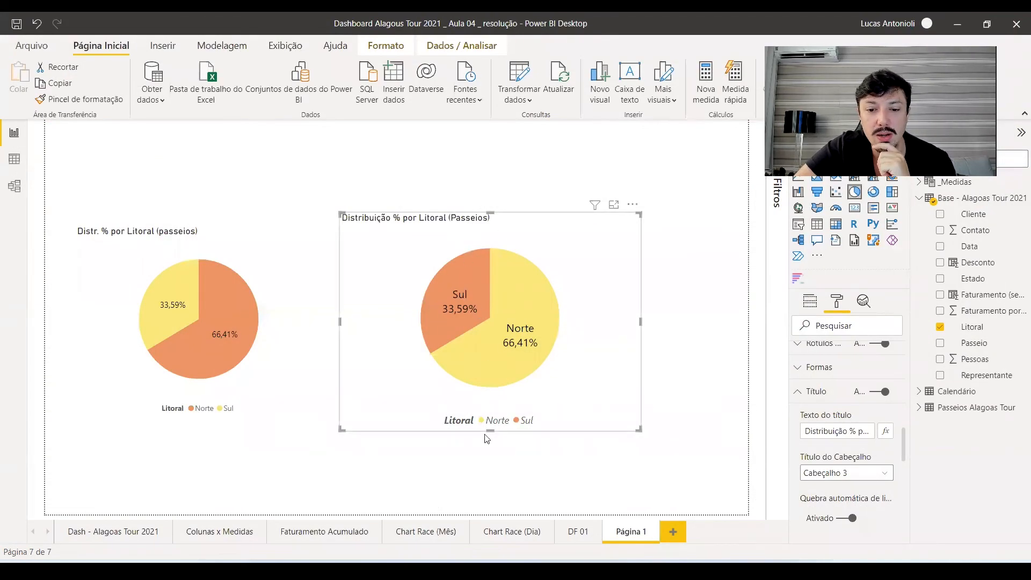
Rotate the new pie chart by setting the initial angle of its shapes to 150°.
click(522, 338)
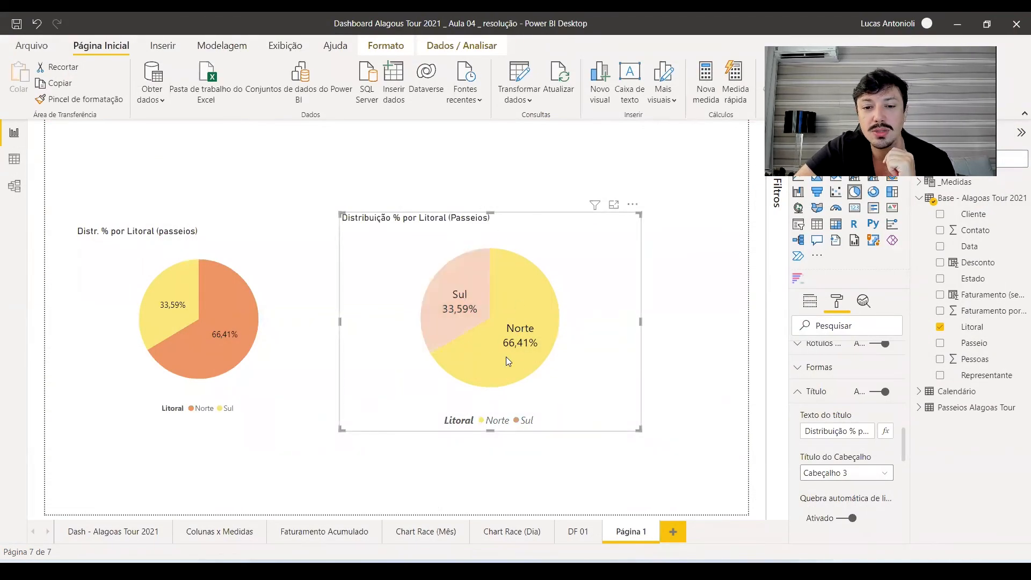
click(532, 326)
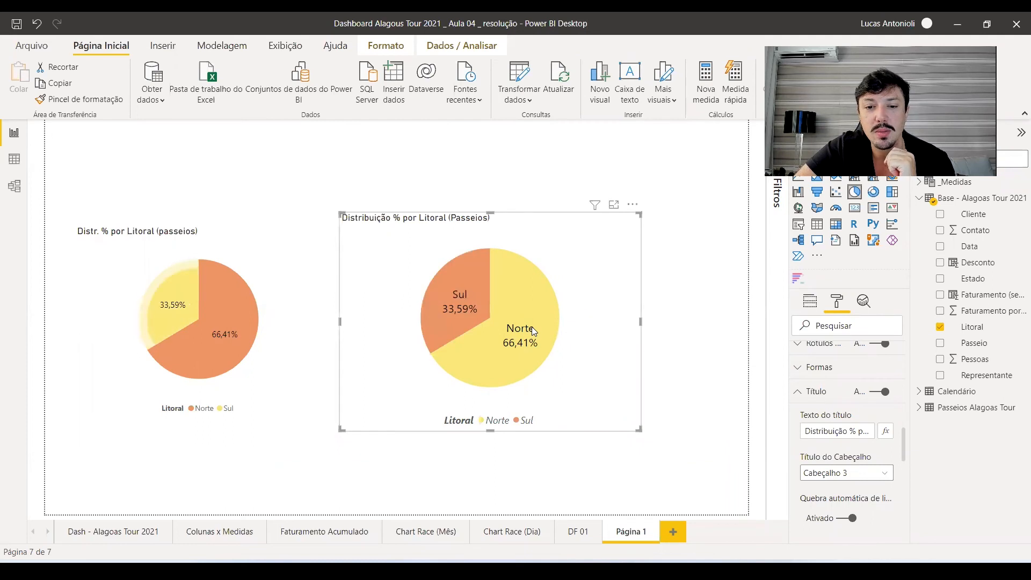
click(819, 392)
click(821, 368)
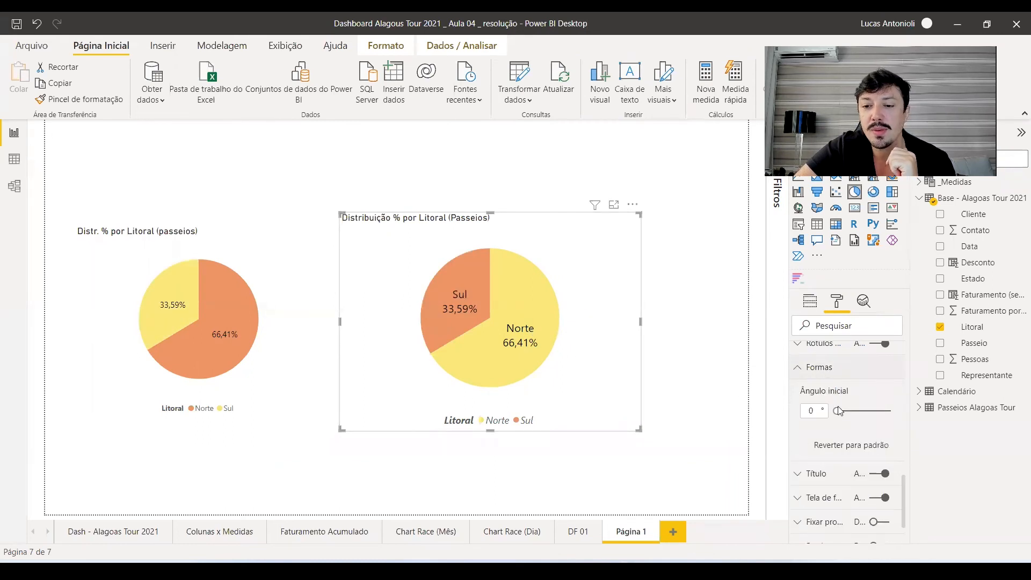
drag(834, 411, 859, 410)
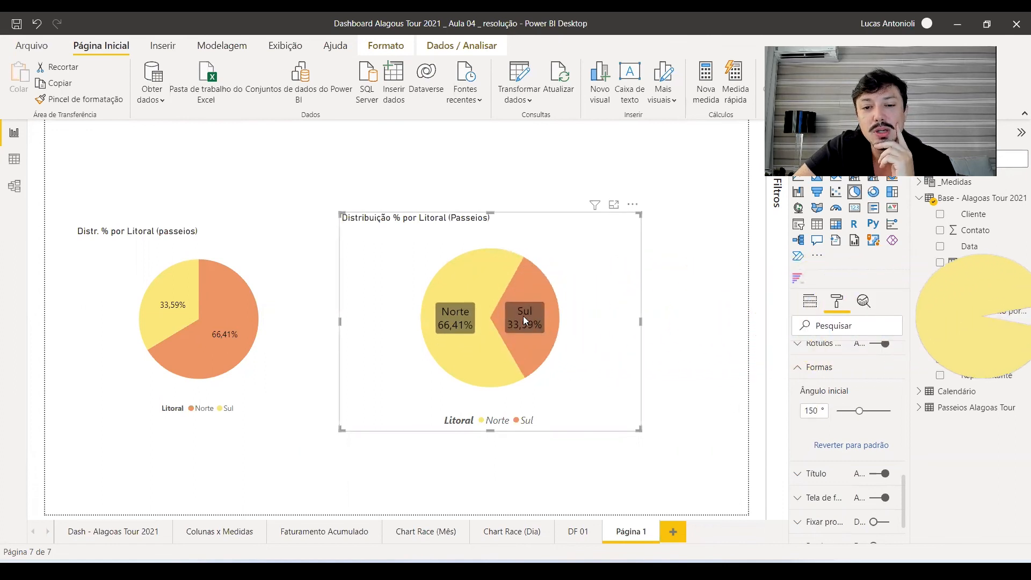
click(813, 370)
Set the background of the pie chart's detail labels to Desativado.
click(830, 353)
scroll(842, 424, down, 3)
scroll(841, 421, down, 5)
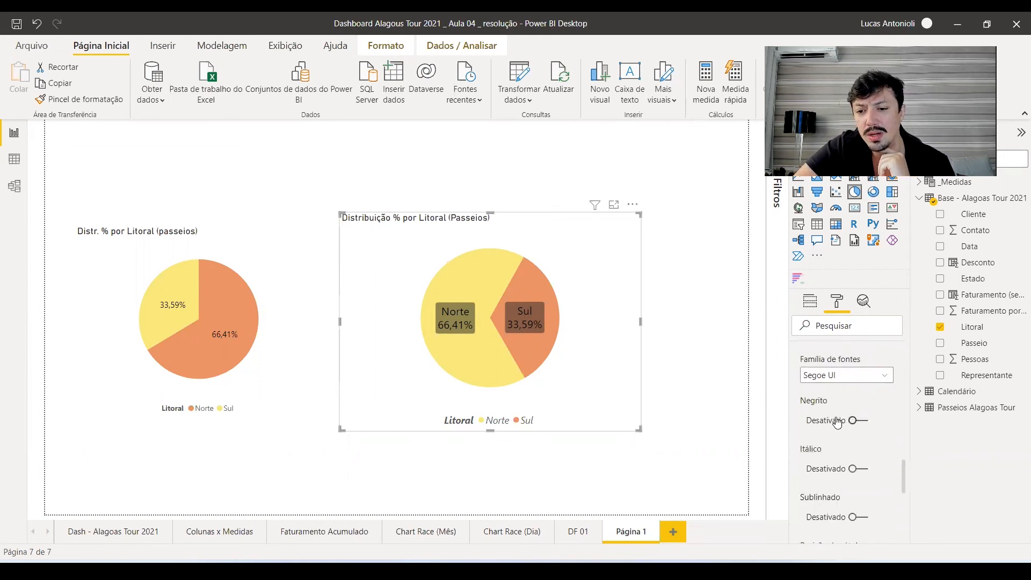
scroll(854, 450, down, 4)
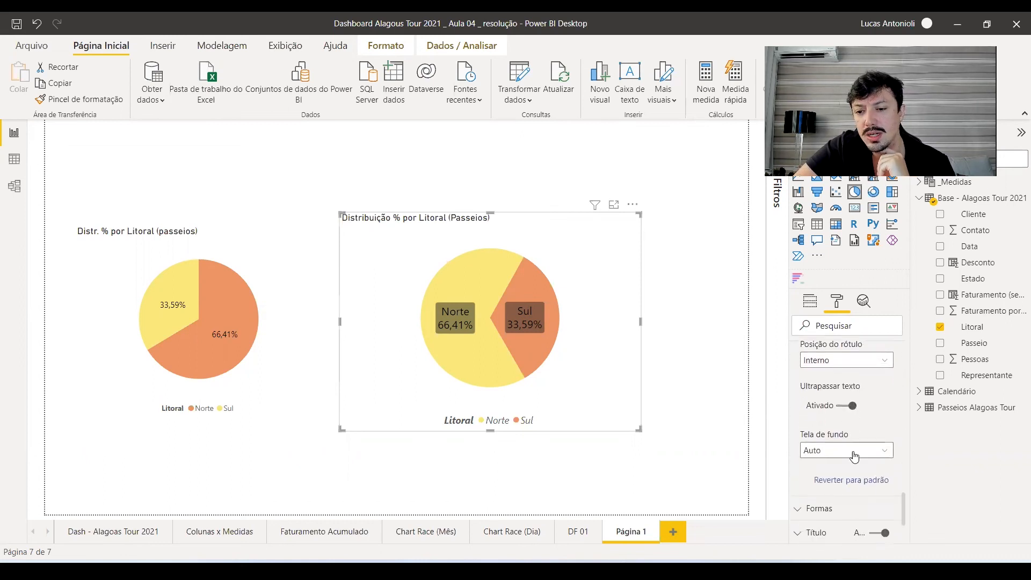
click(833, 437)
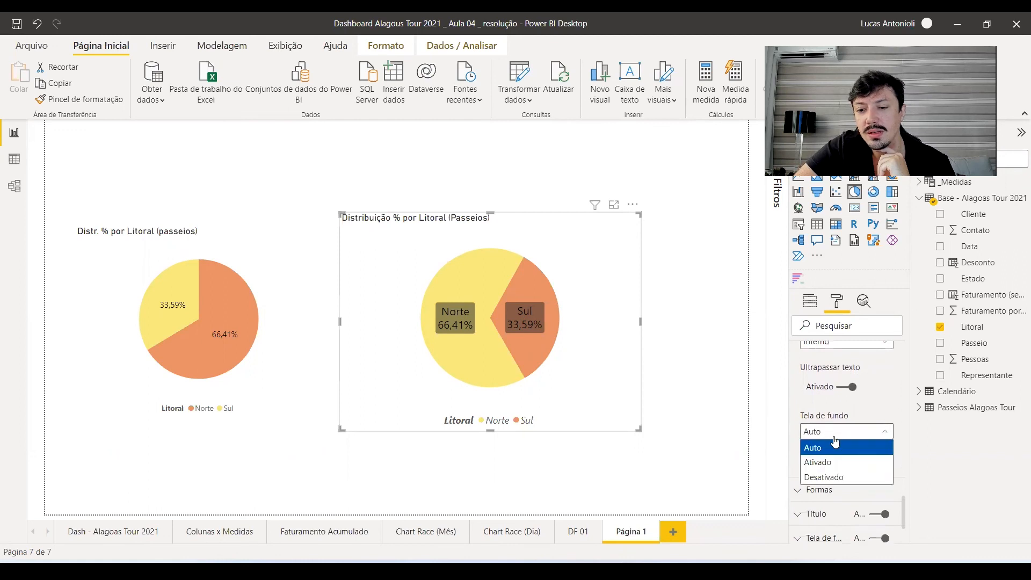
click(826, 479)
Turn the new pie chart's background off and back on.
scroll(838, 461, down, 4)
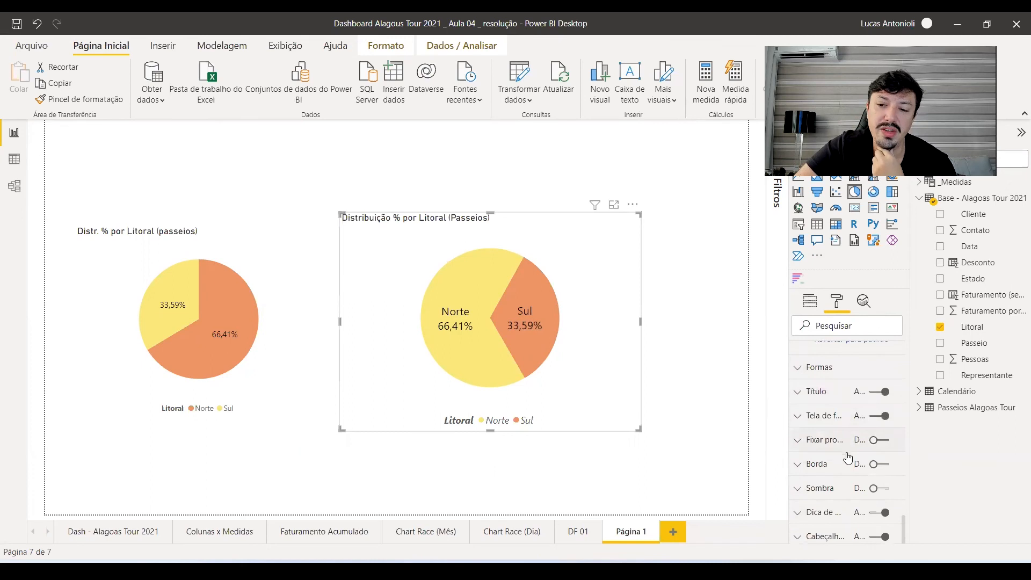
click(881, 417)
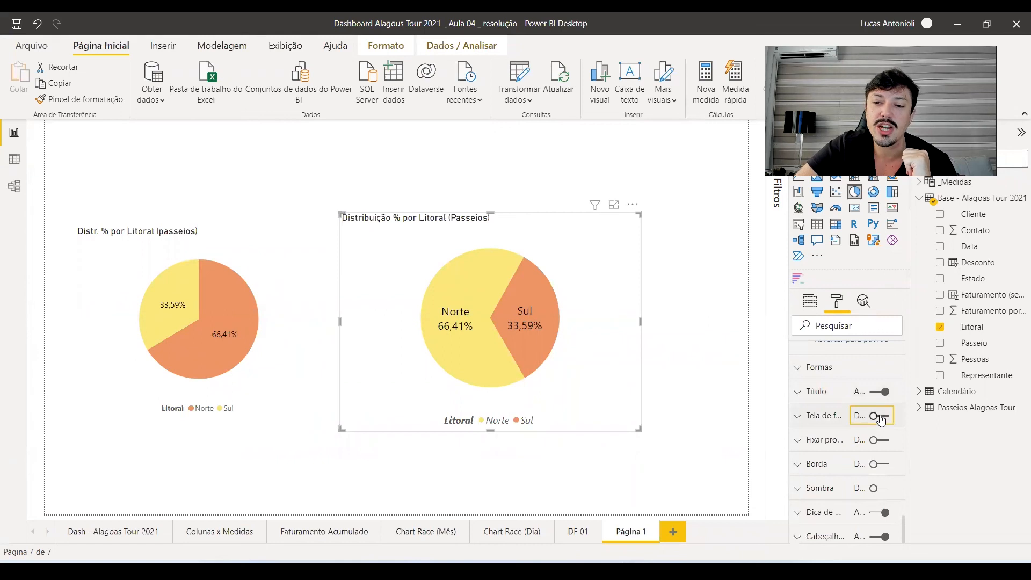
click(879, 417)
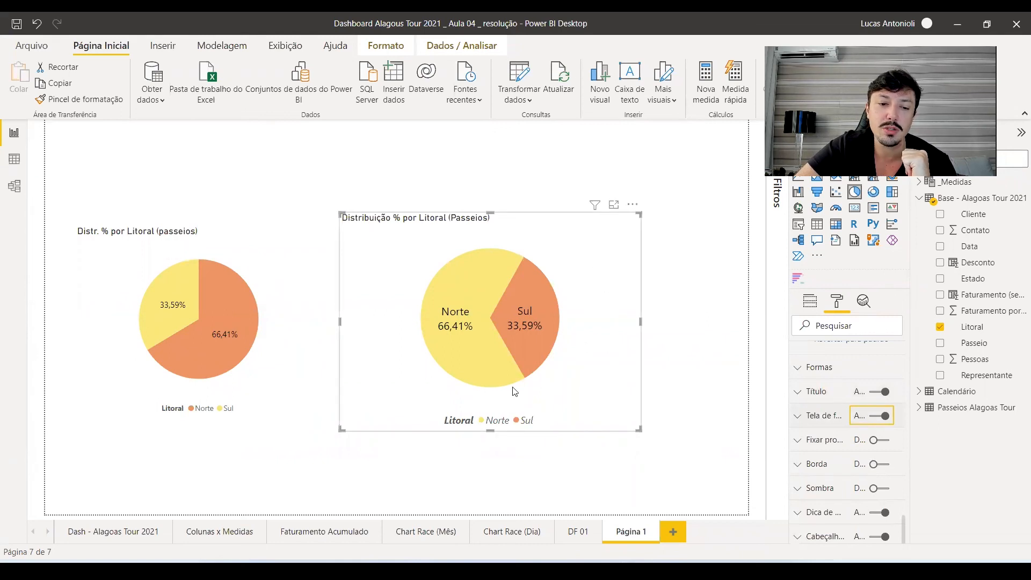
On the Dash - Alagoas Tour 2021 page, turn the Litoral pie chart's background on and back off, and return to Página 1.
click(89, 532)
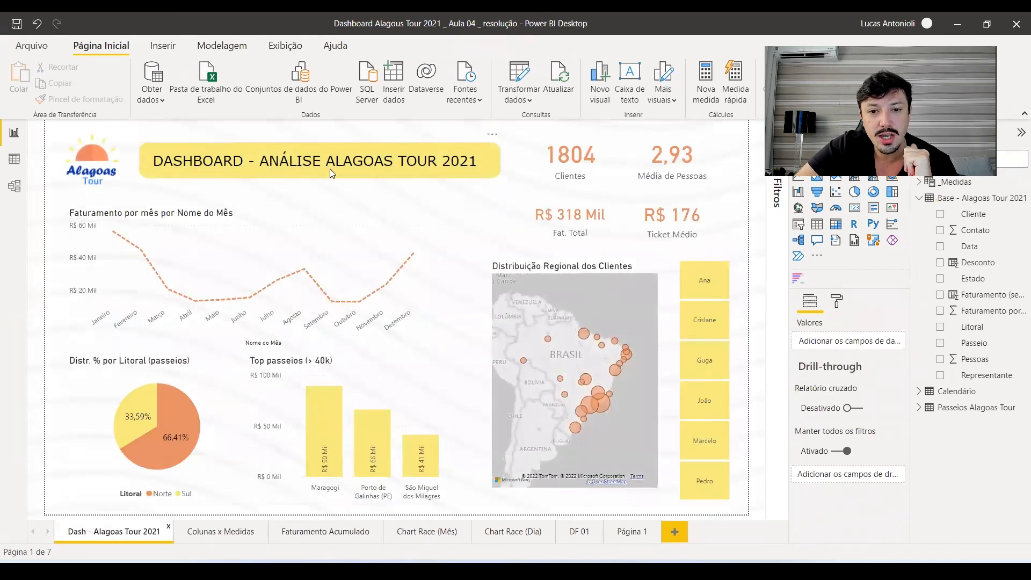
click(217, 368)
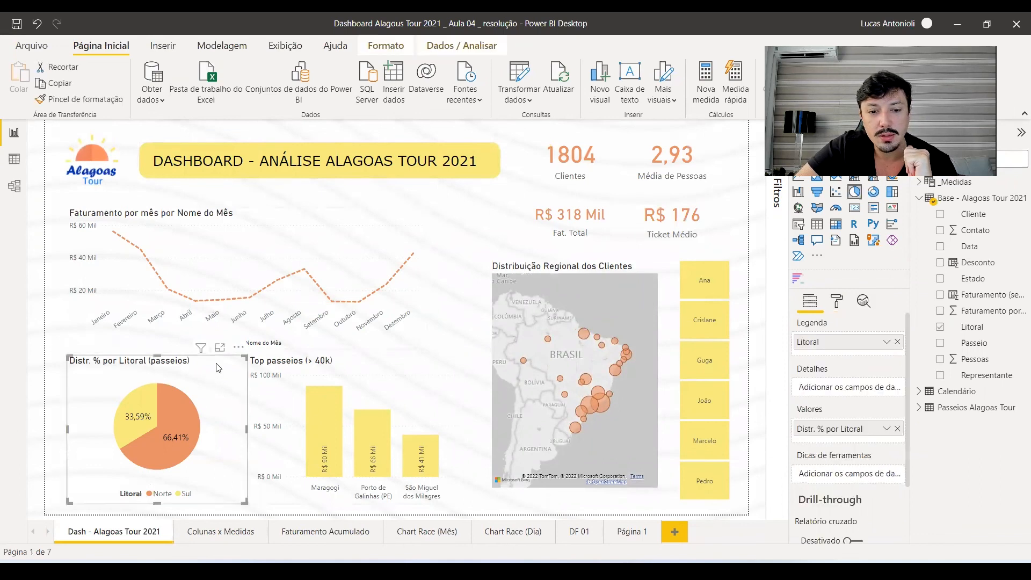
click(837, 301)
scroll(848, 454, down, 3)
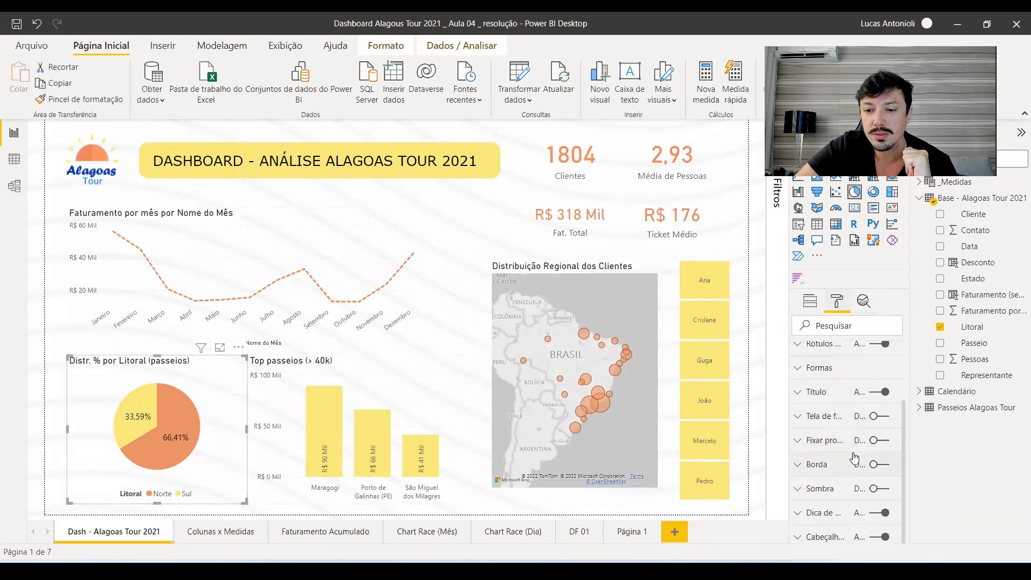
click(881, 416)
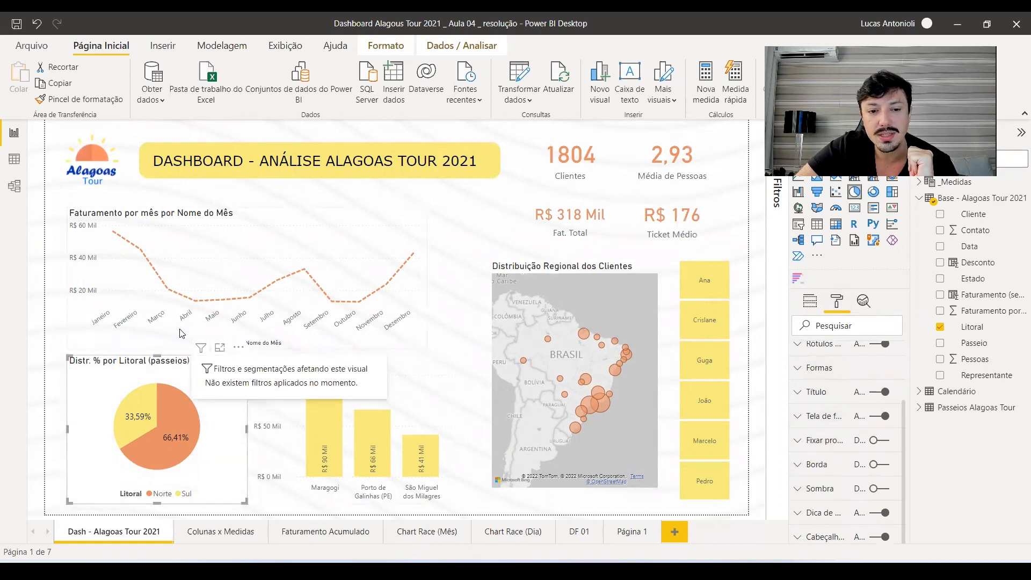
click(882, 417)
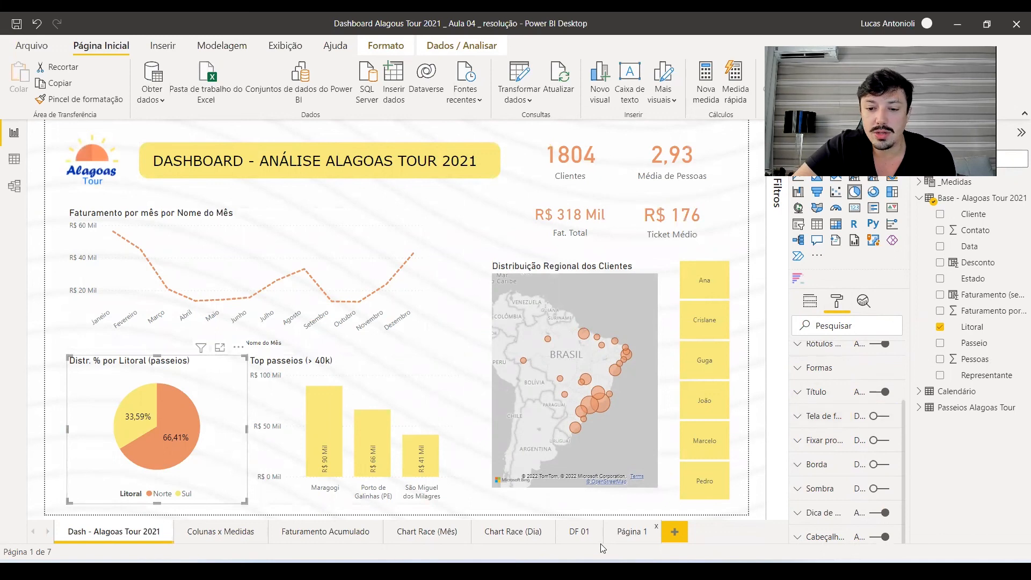
click(629, 531)
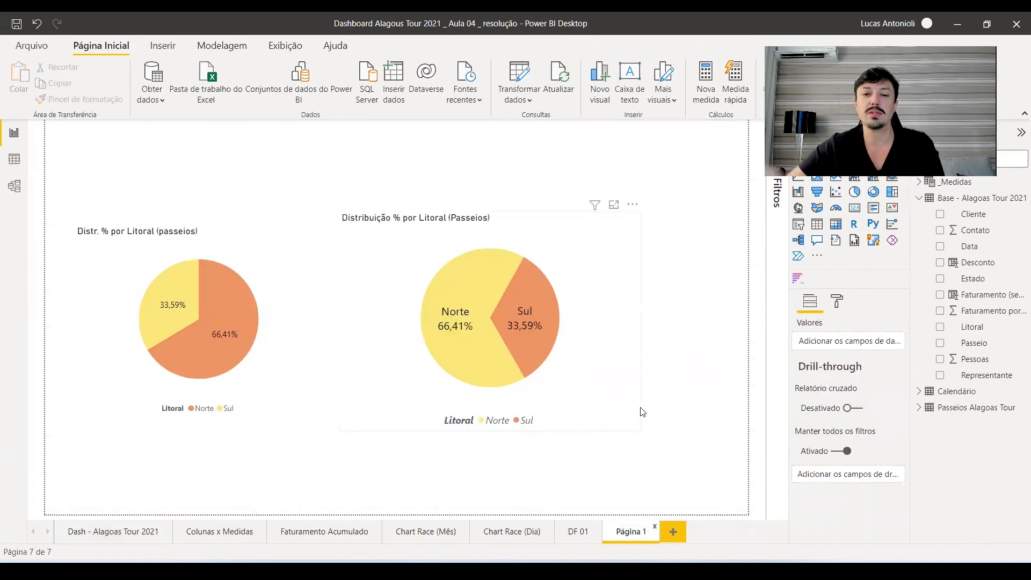